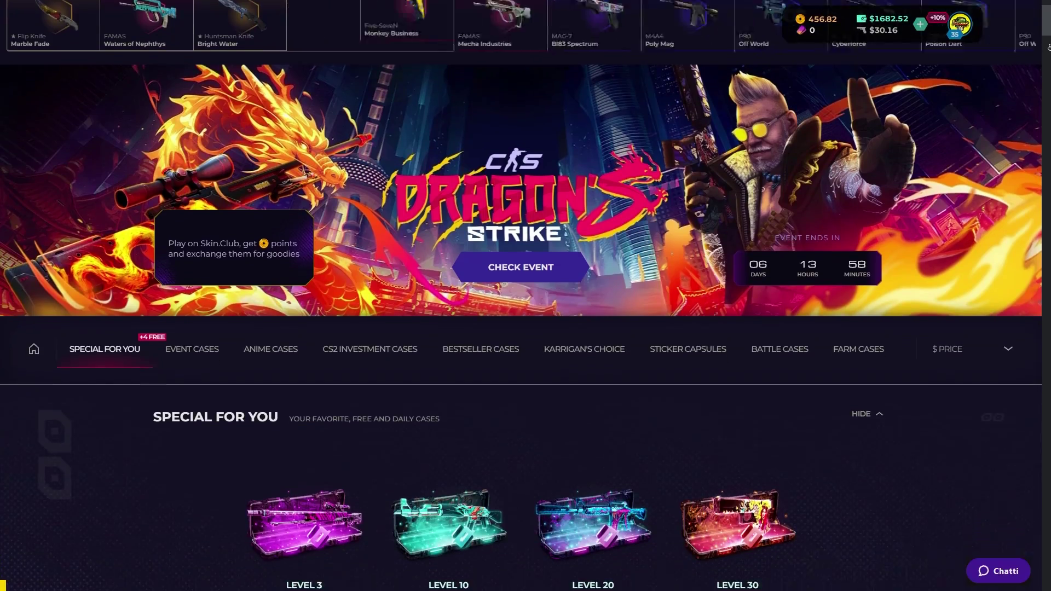
- Open one Jade Serenity case for $100.00 and join the four-round $71.00 case battle
scroll(1048, 47, "down", 15)
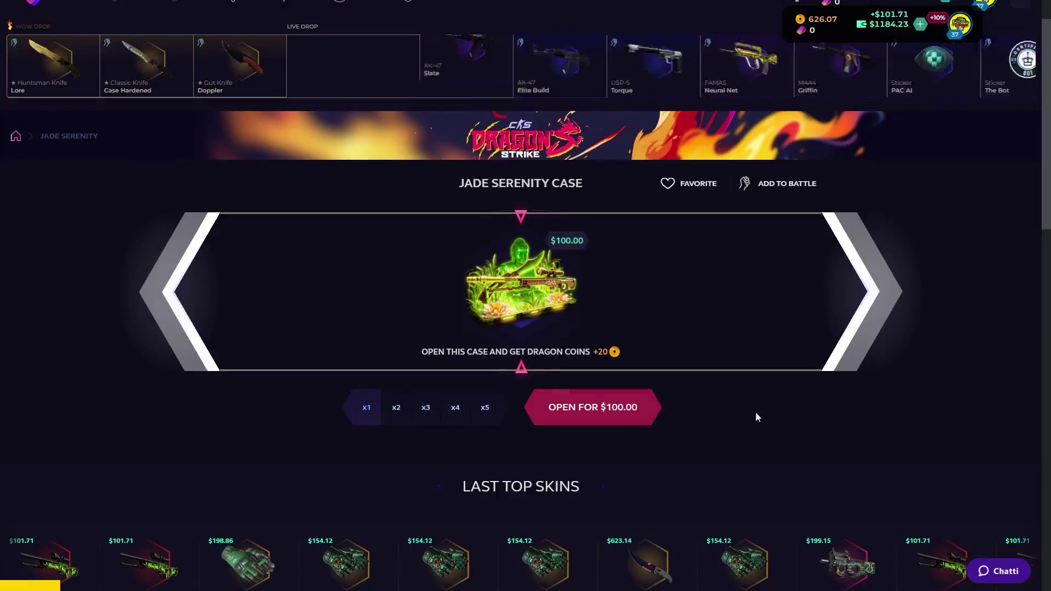
left_click(607, 409)
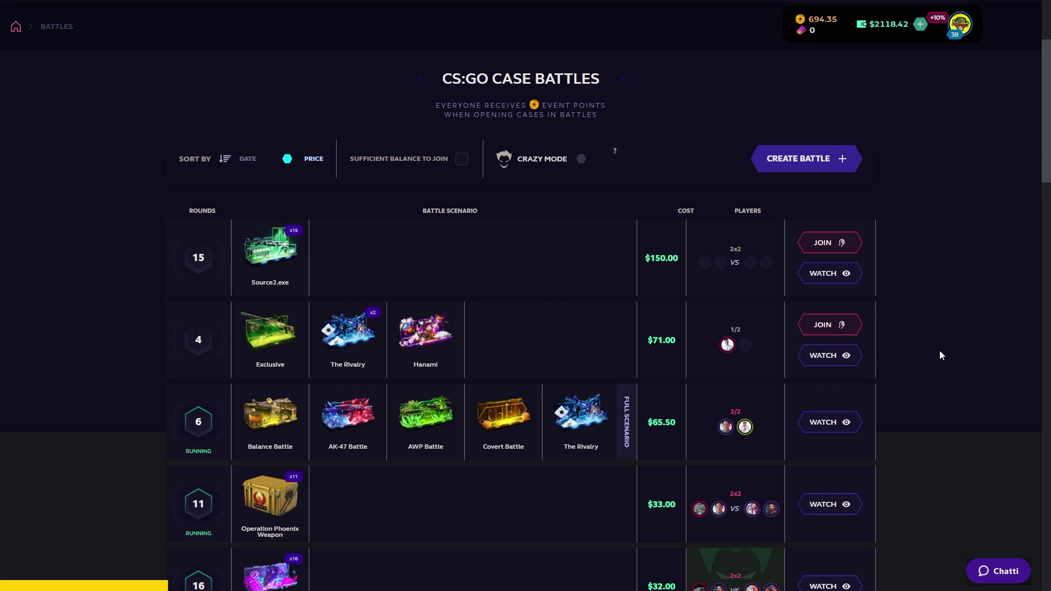
left_click(860, 325)
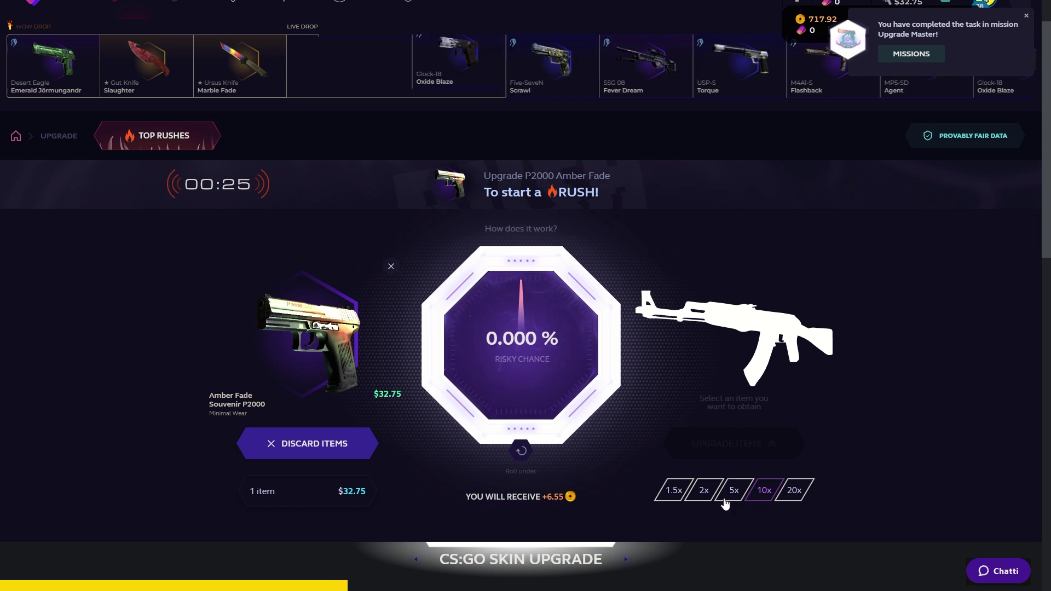
- Upgrade the Souvenir P2000 Amber Fade using the 2x multiplier
left_click(704, 490)
left_click(791, 433)
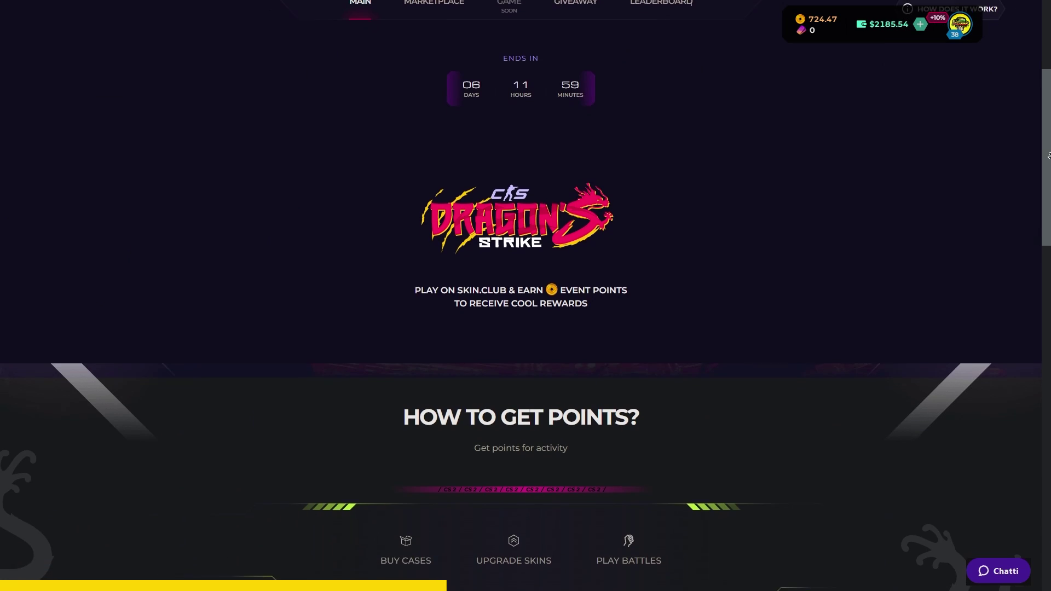
- Review how Dragon's Strike event points are earned and buy the Covert Knife case for 583.33 points
scroll(1049, 155, "down", 5)
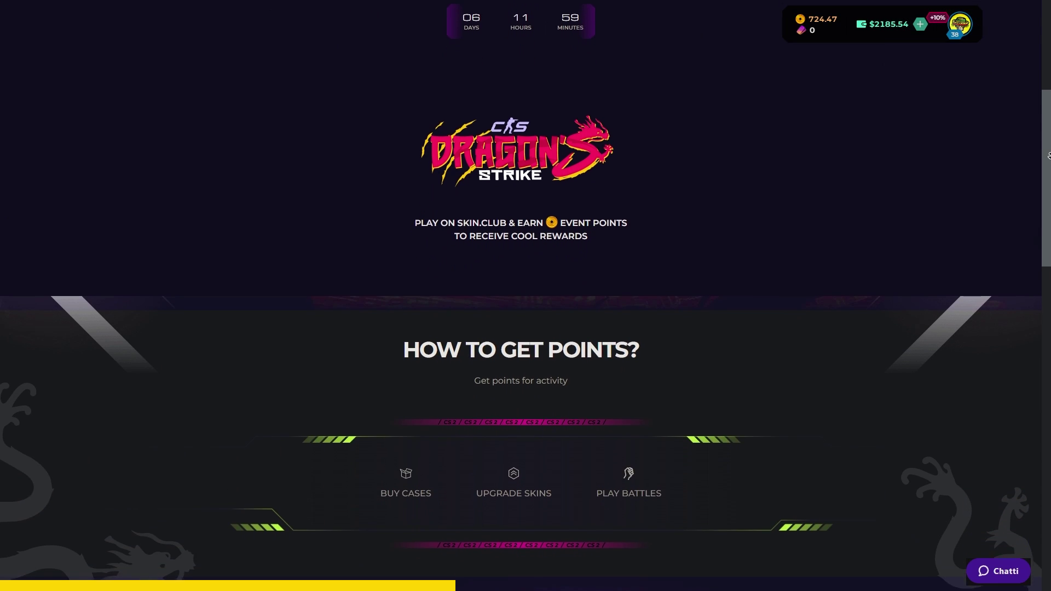
scroll(1048, 155, "down", 5)
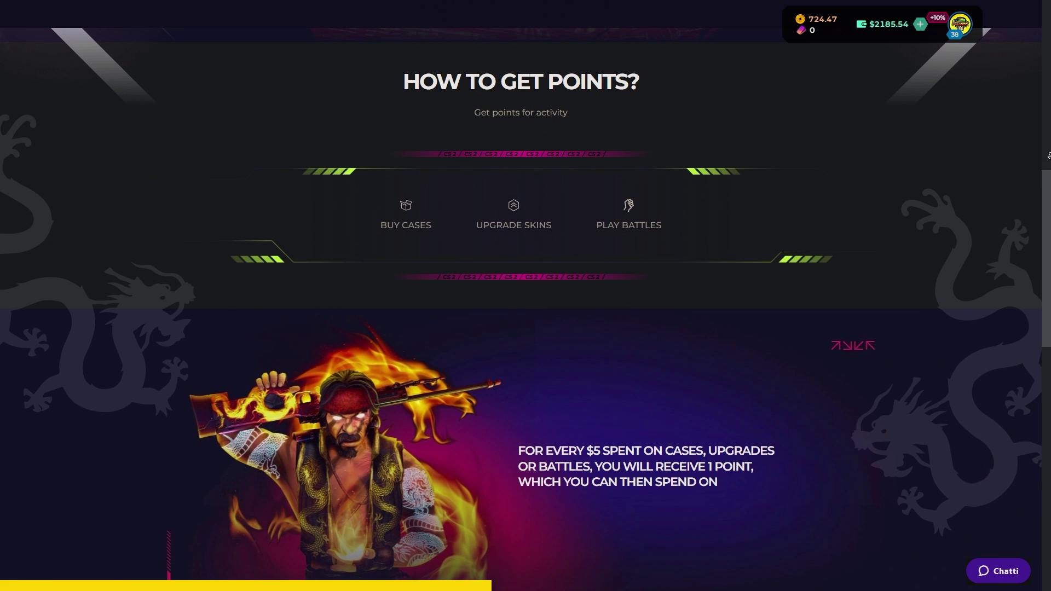
scroll(1049, 156, "down", 10)
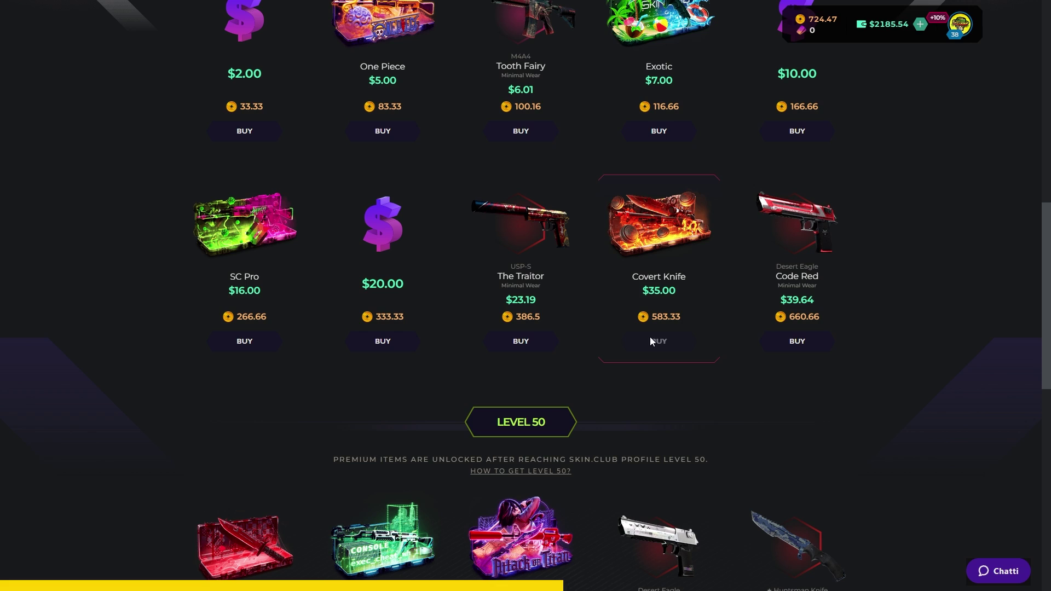
left_click(648, 338)
left_click(592, 314)
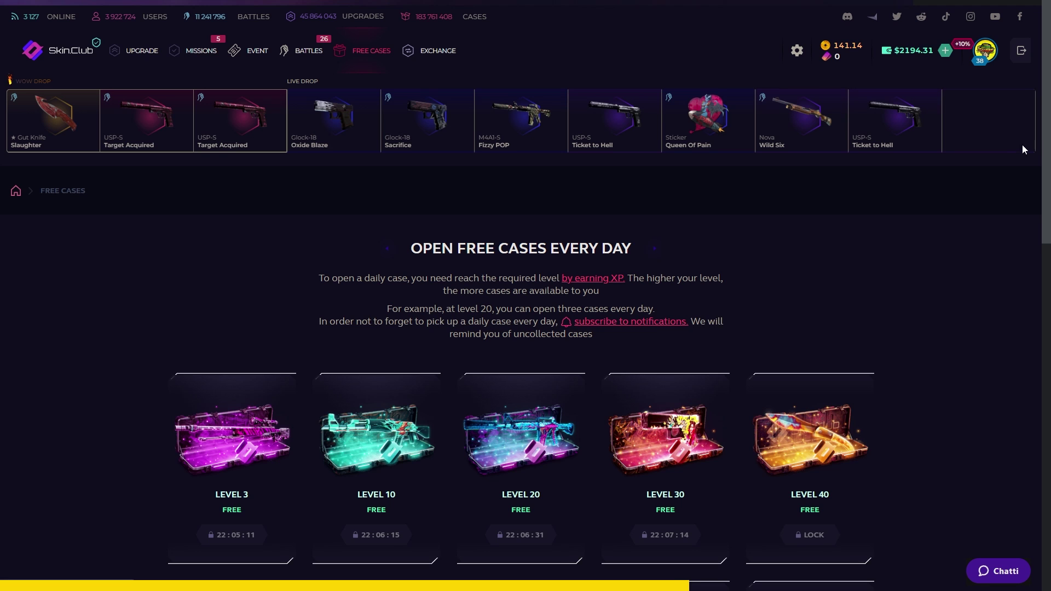
- Look through the daily free cases by level and the Zen and PayPal options for topping up the balance
scroll(1018, 147, "down", 8)
scroll(1009, 156, "down", 1)
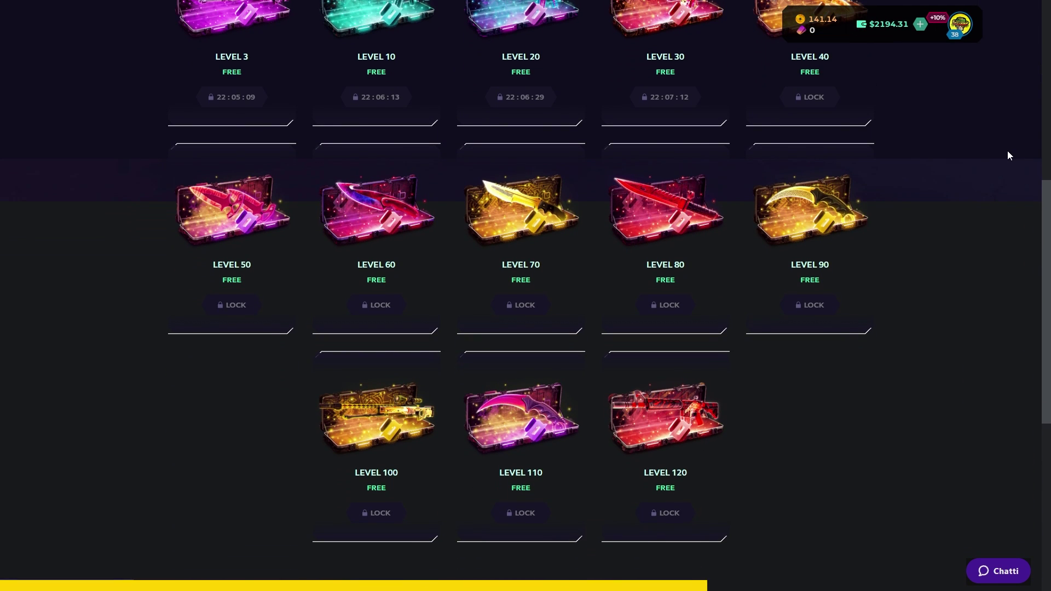
scroll(1008, 150, "up", 4)
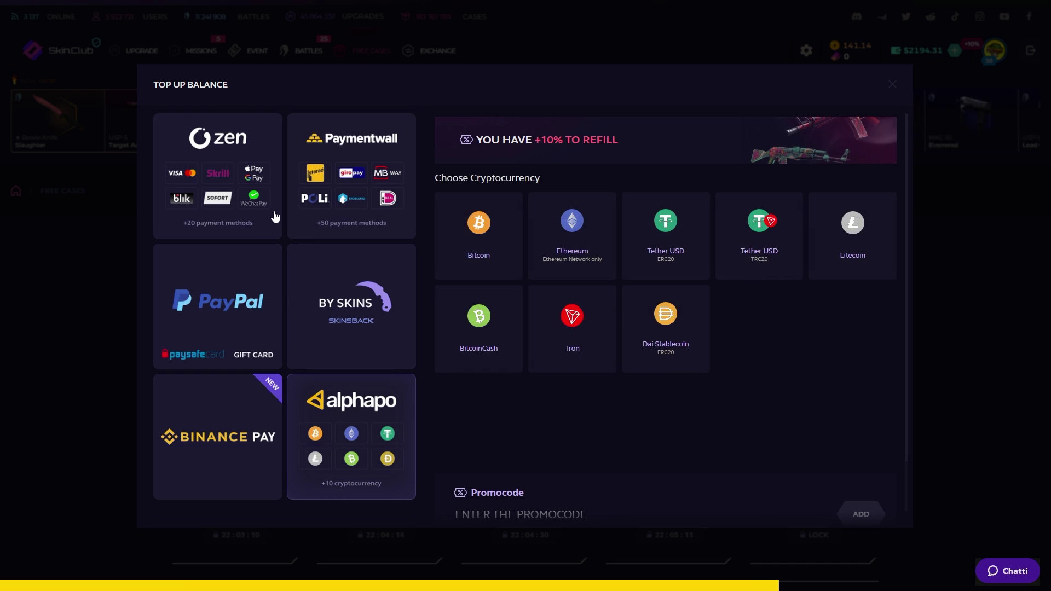
left_click(224, 186)
left_click(228, 301)
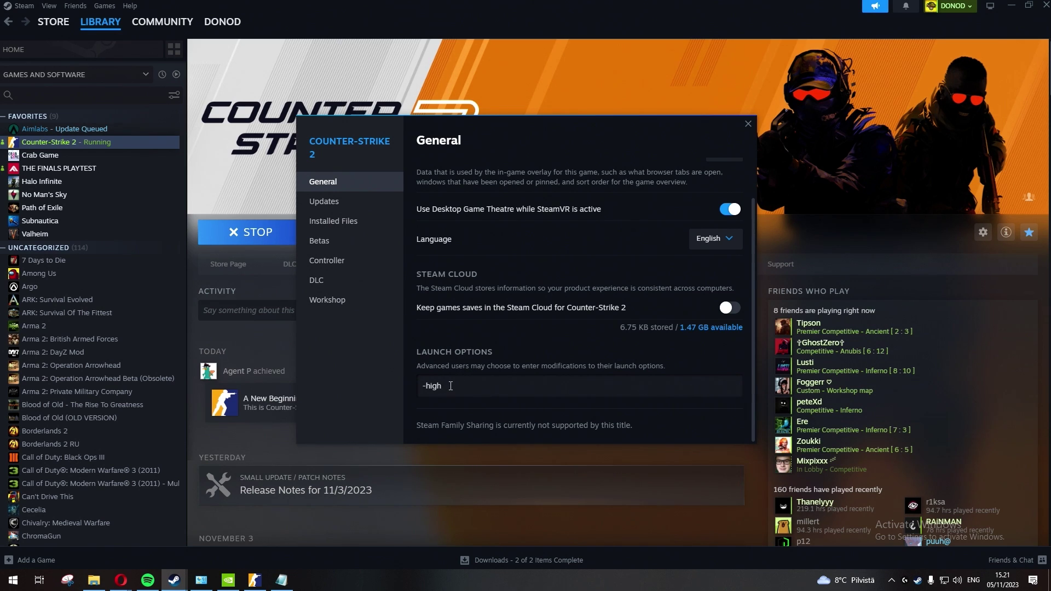
- Reopen the Counter-Strike 2 properties in Steam and add -vulkan after -high in the launch options
left_click(244, 111)
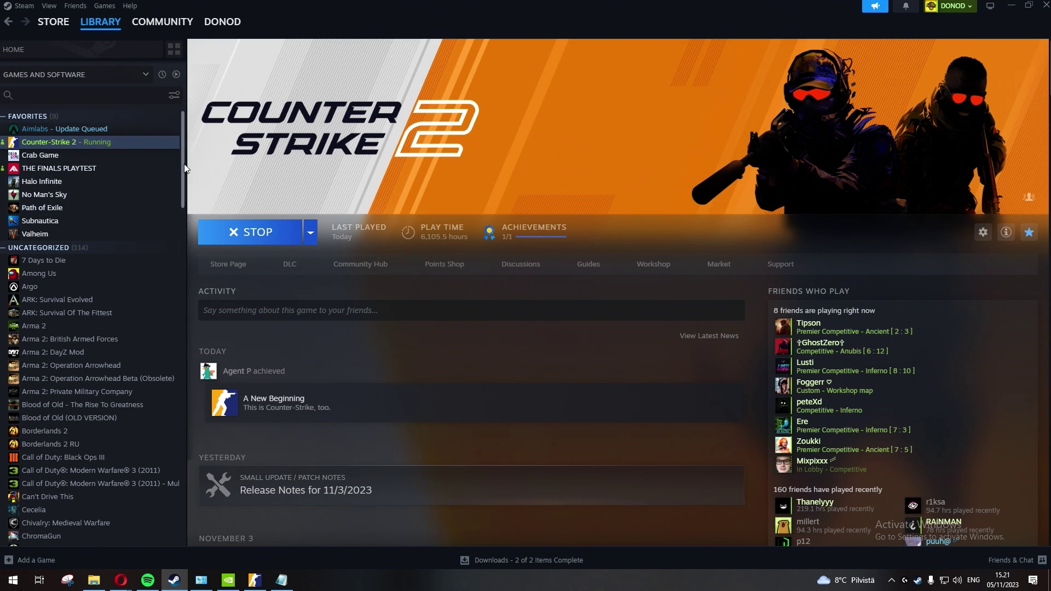
right_click(66, 143)
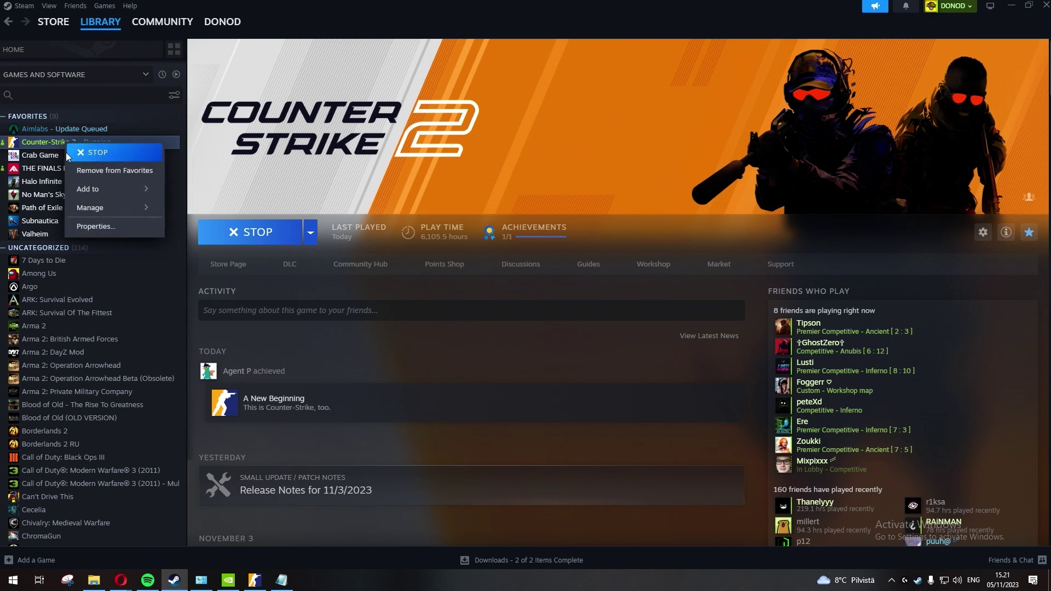
left_click(114, 229)
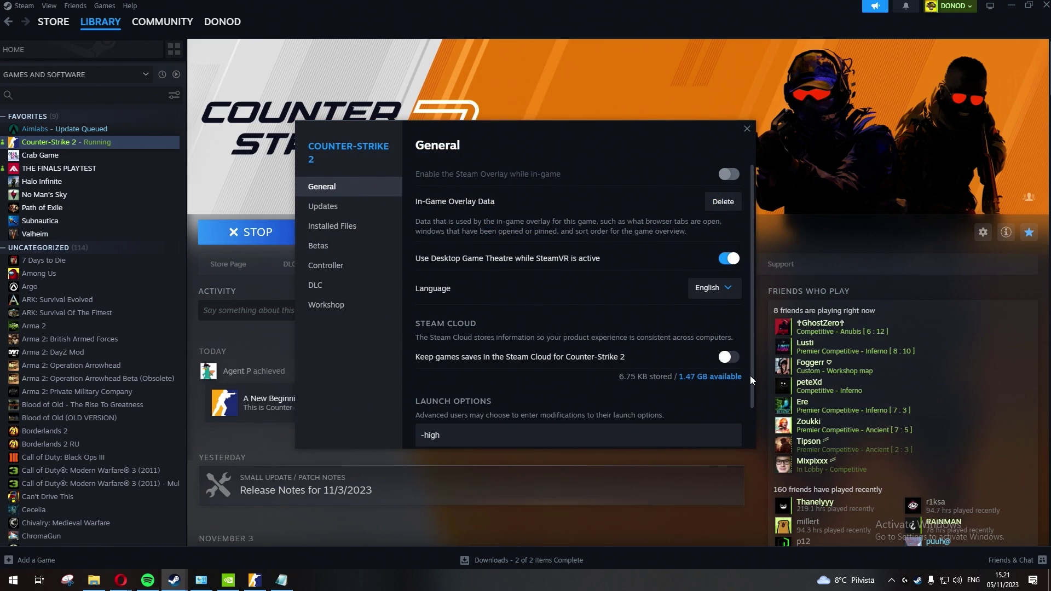
scroll(753, 376, "down", 1)
left_click(426, 391)
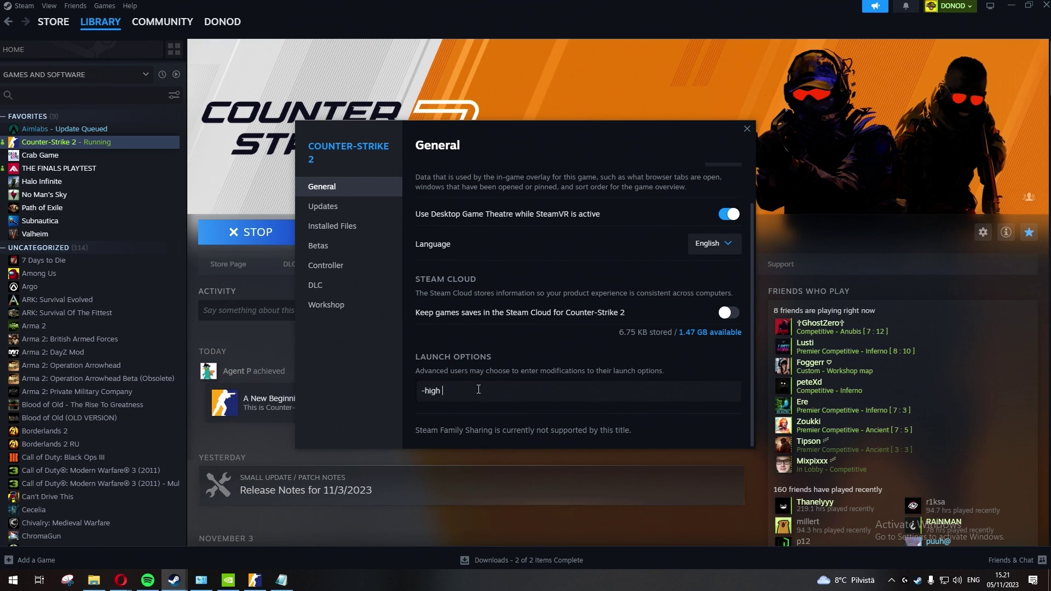
key("ctrl+a")
left_click(289, 384)
type("-vul")
- Run dxdiag from the Windows search, accept the driver signature check, and view the second display's graphics card details
left_click(10, 588)
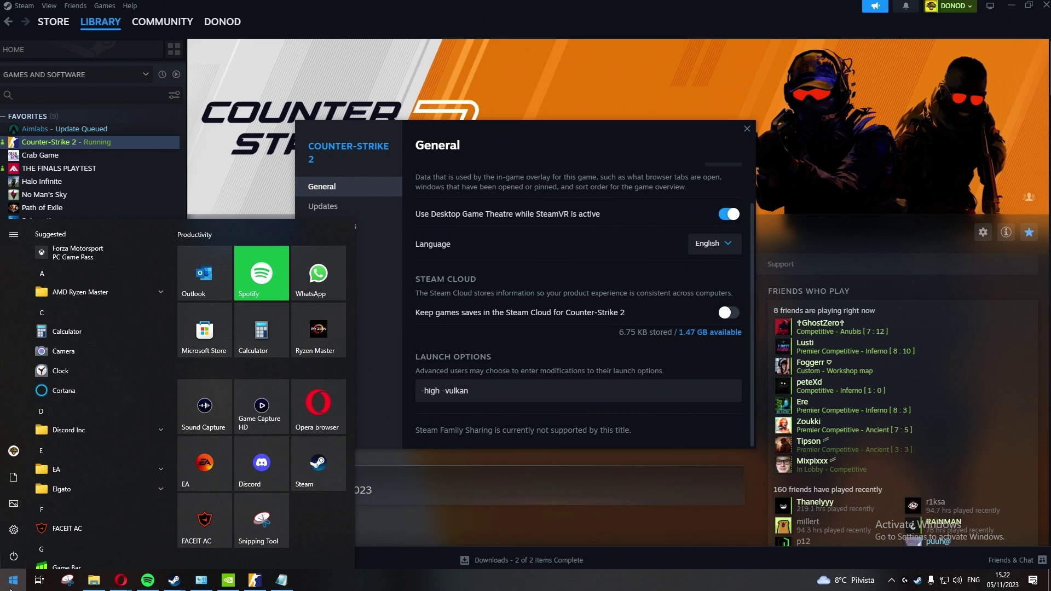
key("super+s")
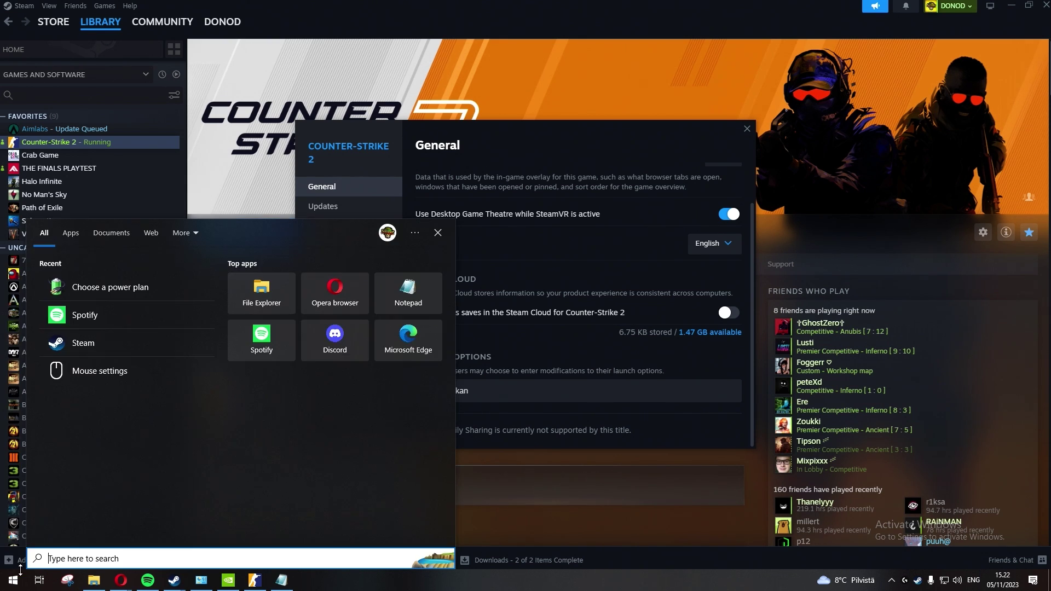
type("dxd")
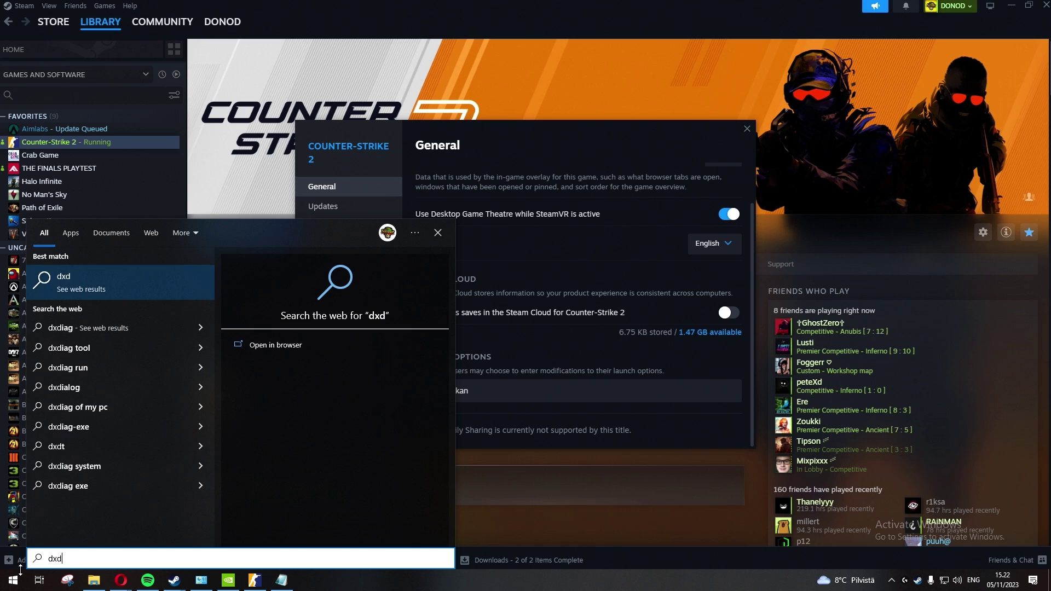
type("iag")
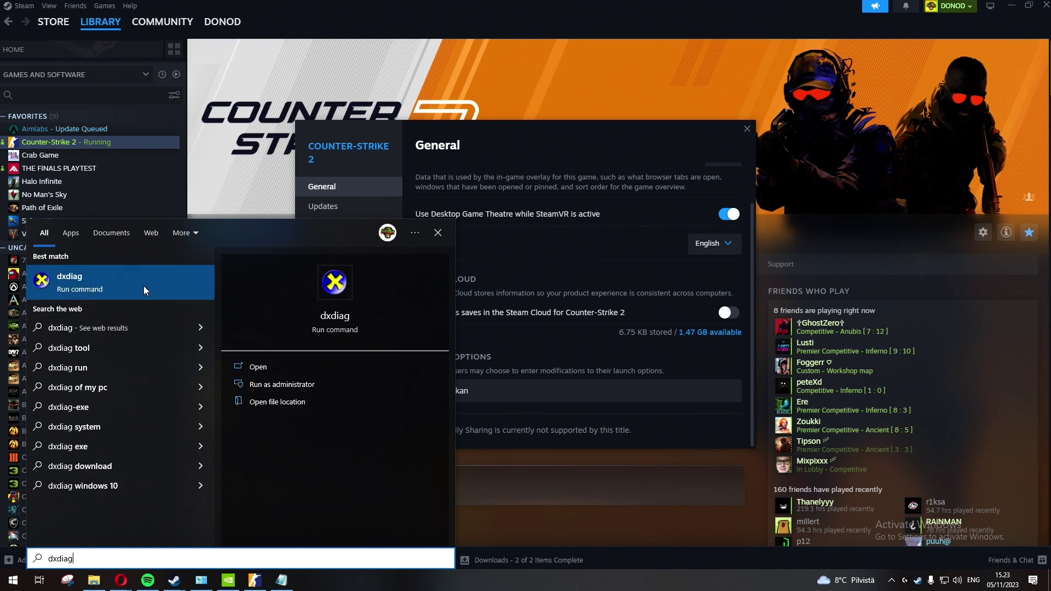
left_click(86, 285)
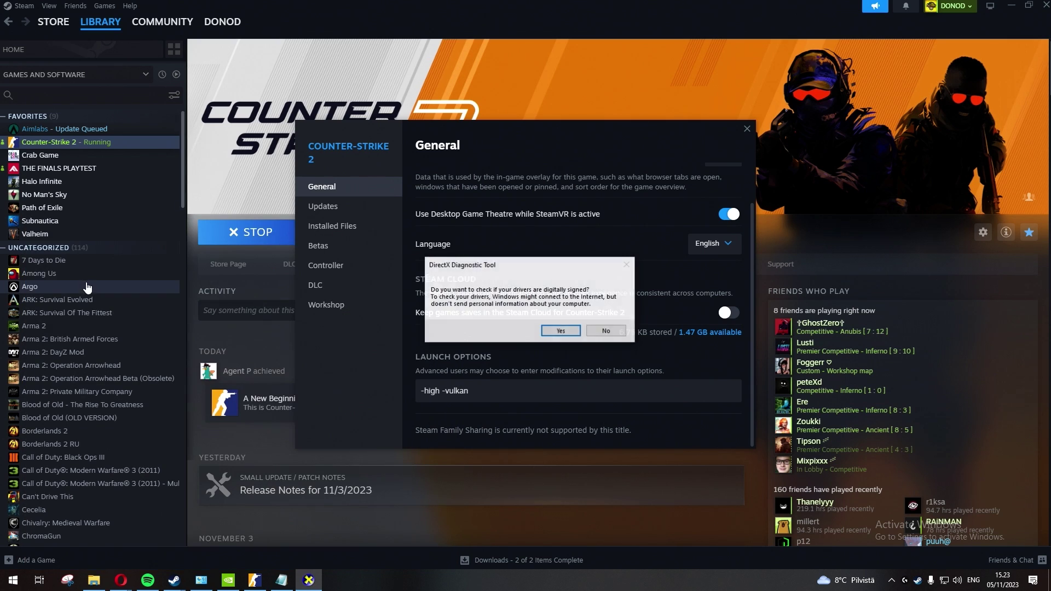
left_click(561, 331)
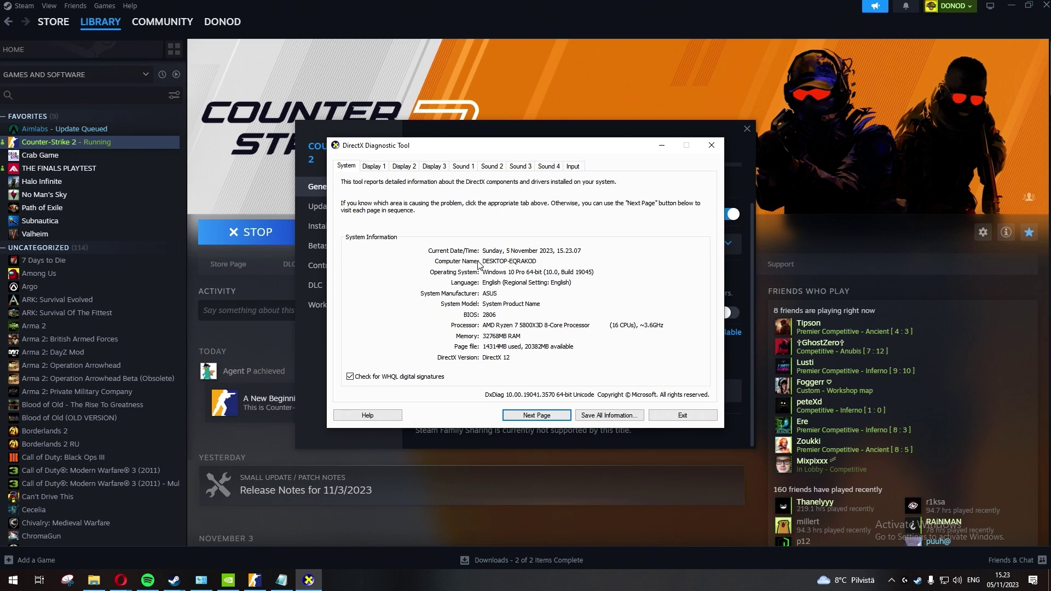
left_click(403, 166)
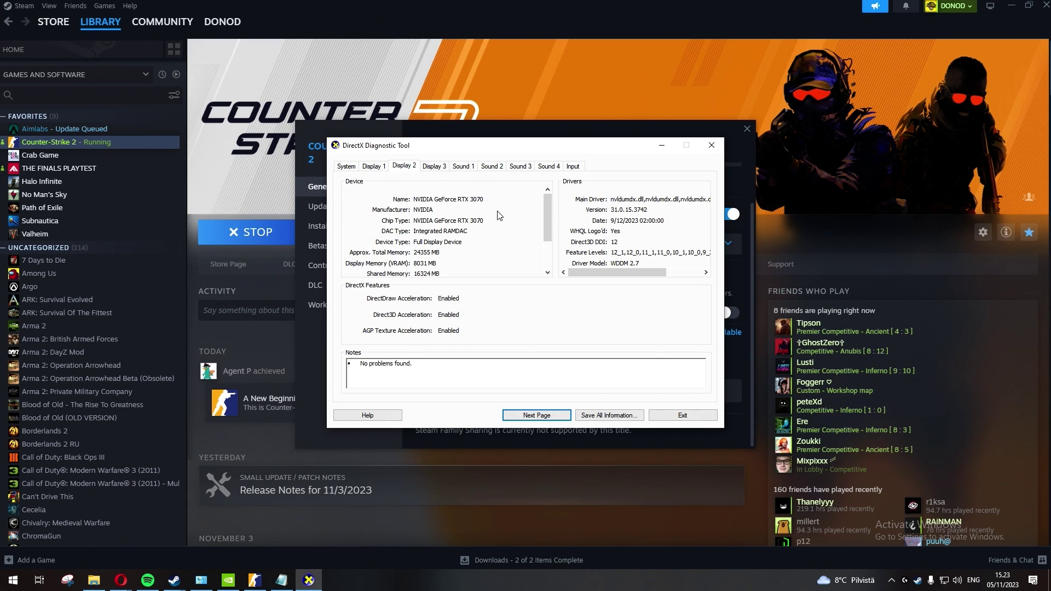
- Move the DirectX Diagnostic Tool aside and remove -vulkan from the Counter-Strike 2 launch options, keeping -high
left_click_drag(568, 144, 355, 129)
left_click(580, 385)
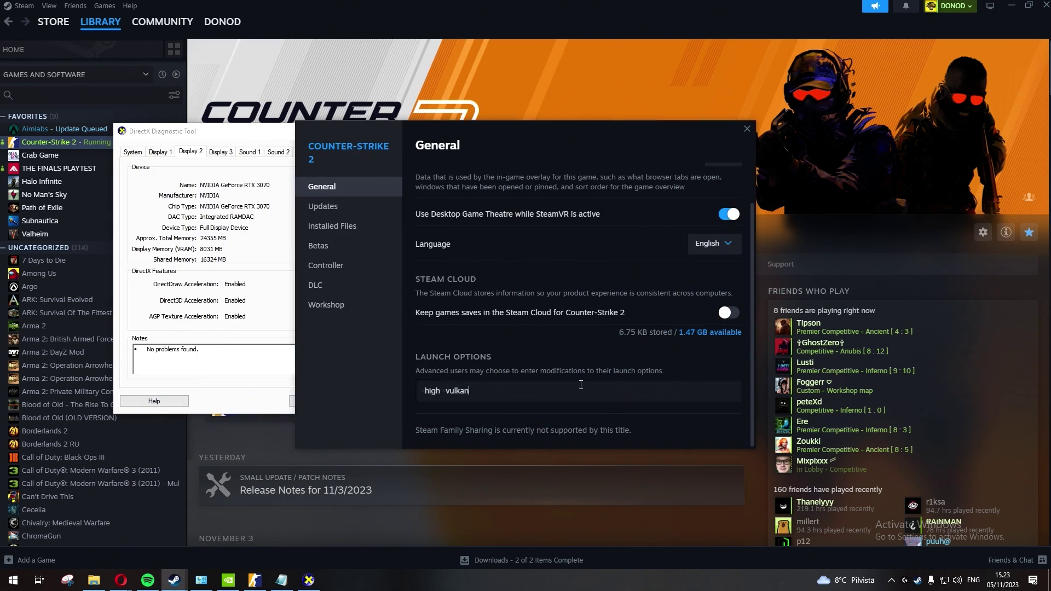
left_click_drag(461, 390, 445, 390)
key("BackSpace")
key("BackSpace")
- Close the DirectX Diagnostic Tool and the Counter-Strike 2 properties window
left_click_drag(236, 133, 385, 148)
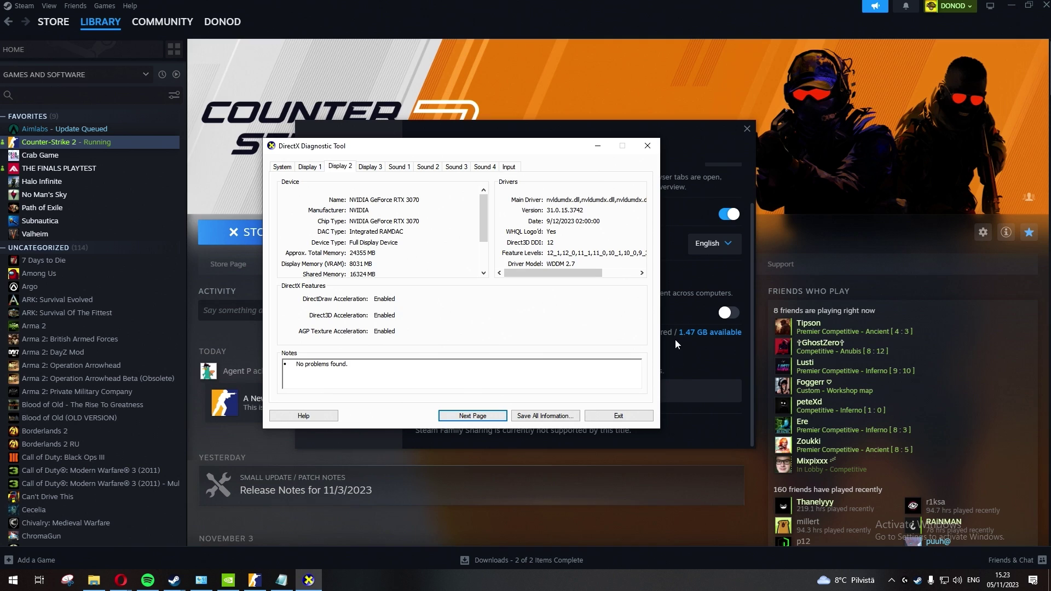
left_click(679, 390)
left_click(284, 143)
left_click(654, 145)
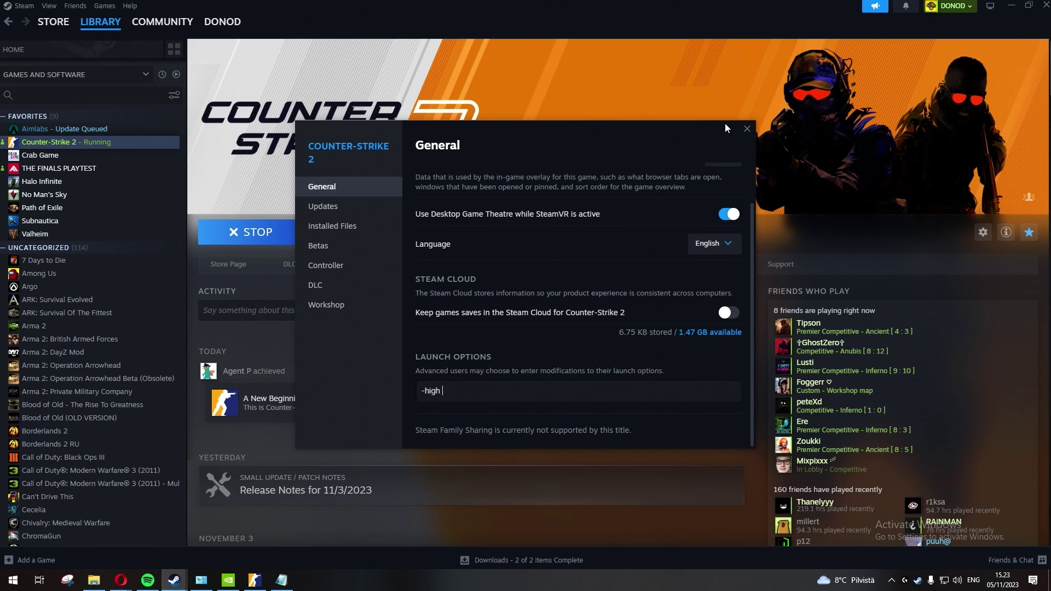
left_click(746, 129)
- Open the Counter-Strike 2 properties from the game library again and check the launch options field
right_click(73, 149)
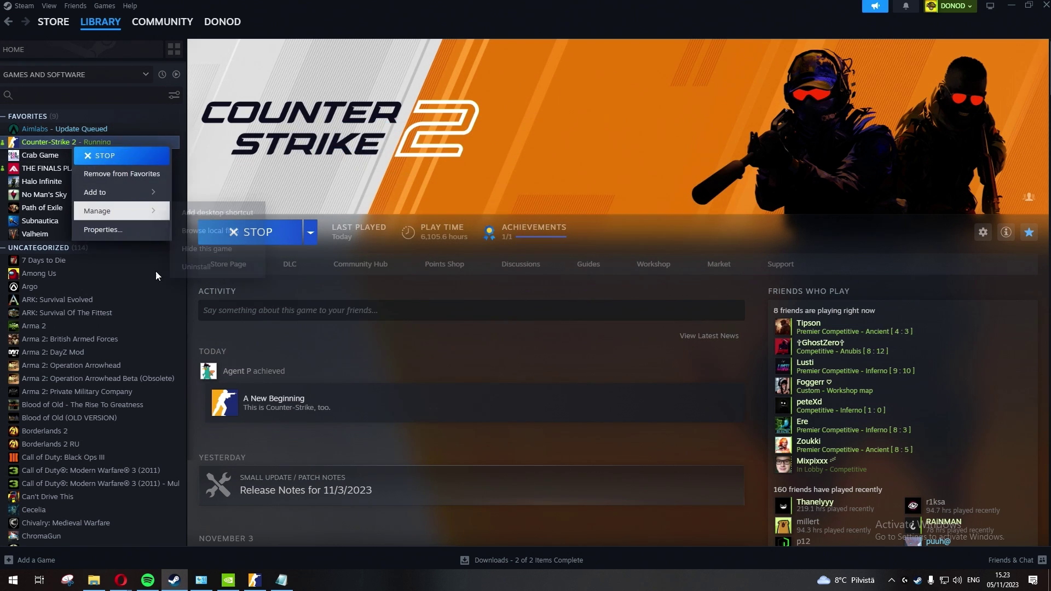
left_click(102, 229)
scroll(579, 383, "down", 2)
scroll(579, 388, "down", 1)
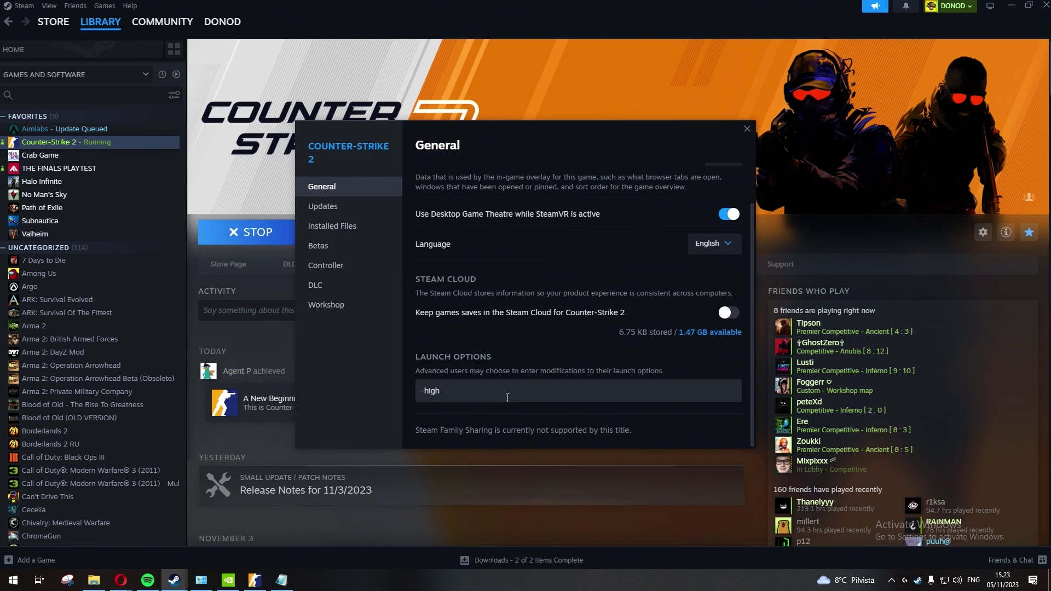
left_click(508, 397)
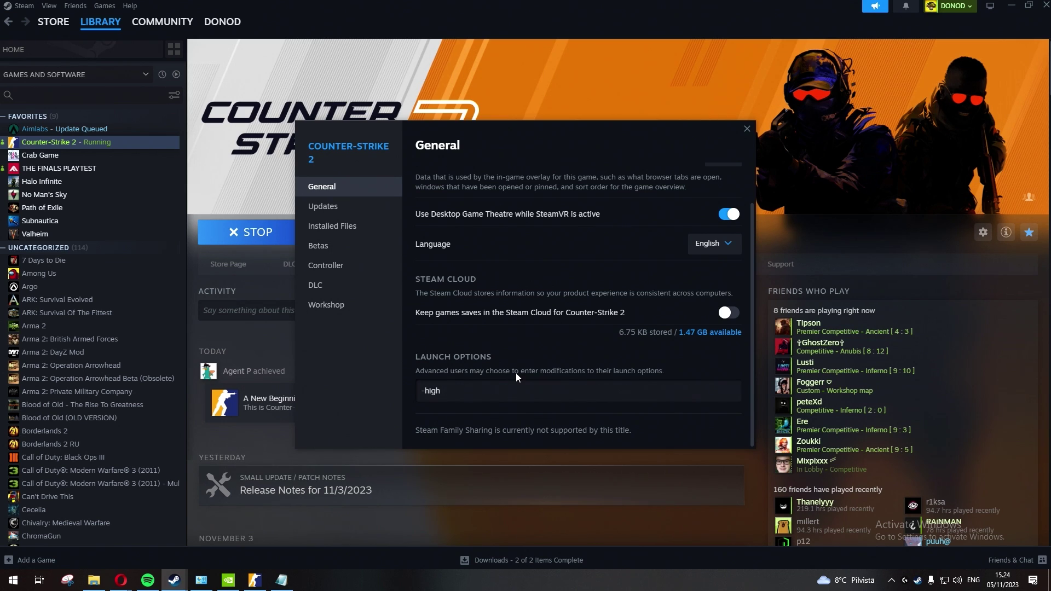
scroll(515, 372, "up", 1)
scroll(515, 407, "down", 1)
left_click_drag(544, 395, 379, 381)
left_click(556, 396)
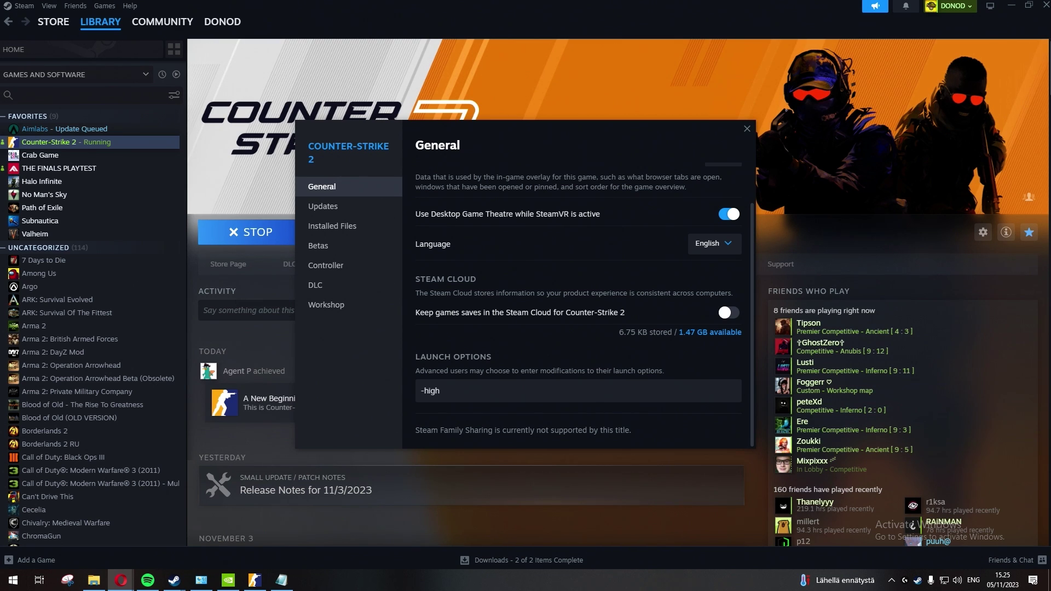
- Switch to the Opera browser, maximize it, and read the eloboss article's full list of CS2 launch options
key("alt+Tab")
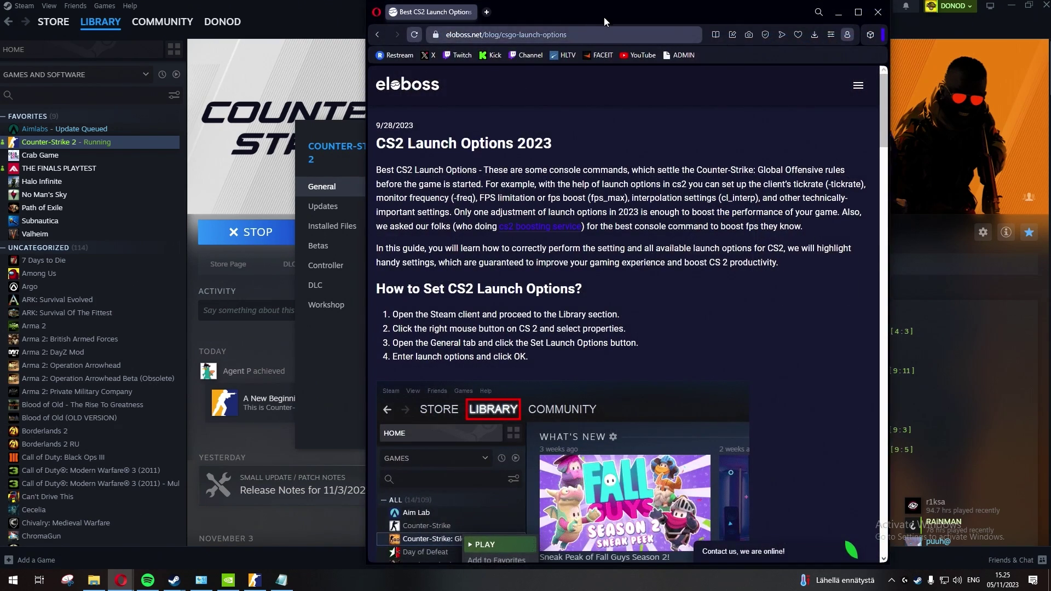
double_click(603, 17)
scroll(592, 277, "down", 20)
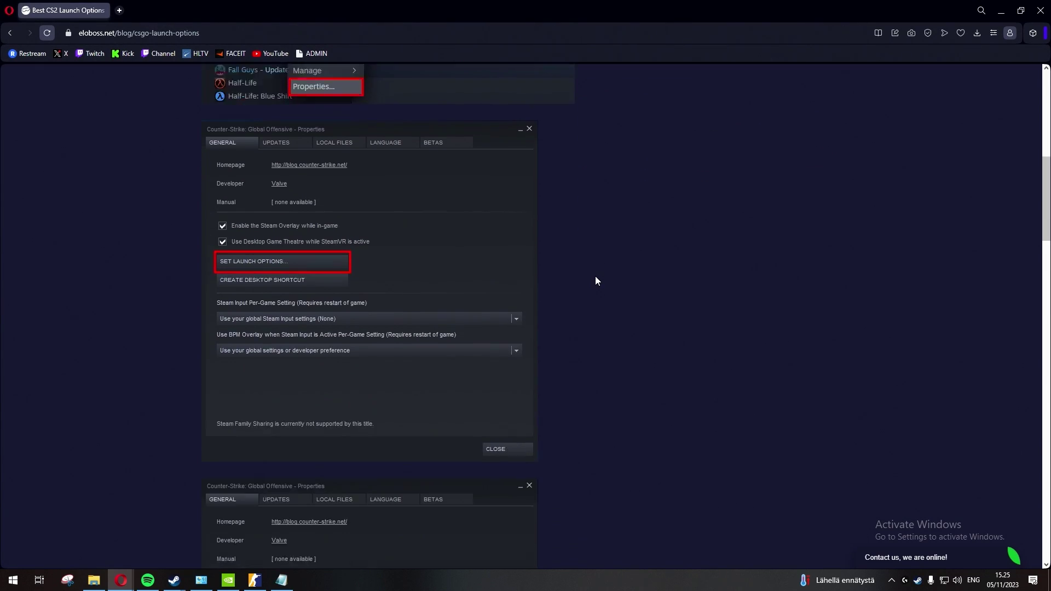
scroll(598, 270, "down", 1)
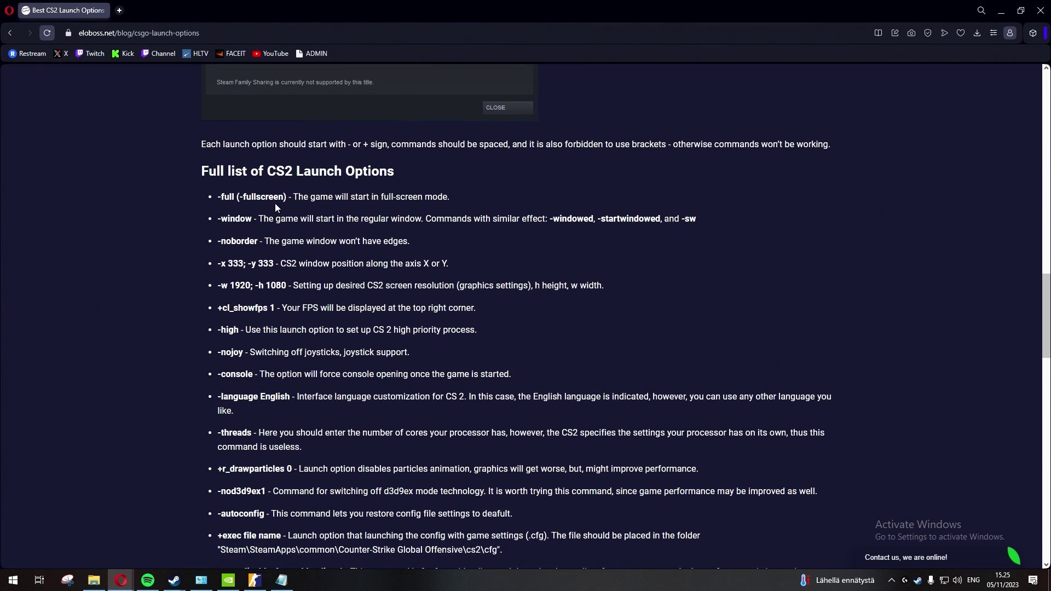
left_click_drag(295, 197, 482, 201)
left_click_drag(280, 219, 409, 219)
scroll(451, 227, "down", 2)
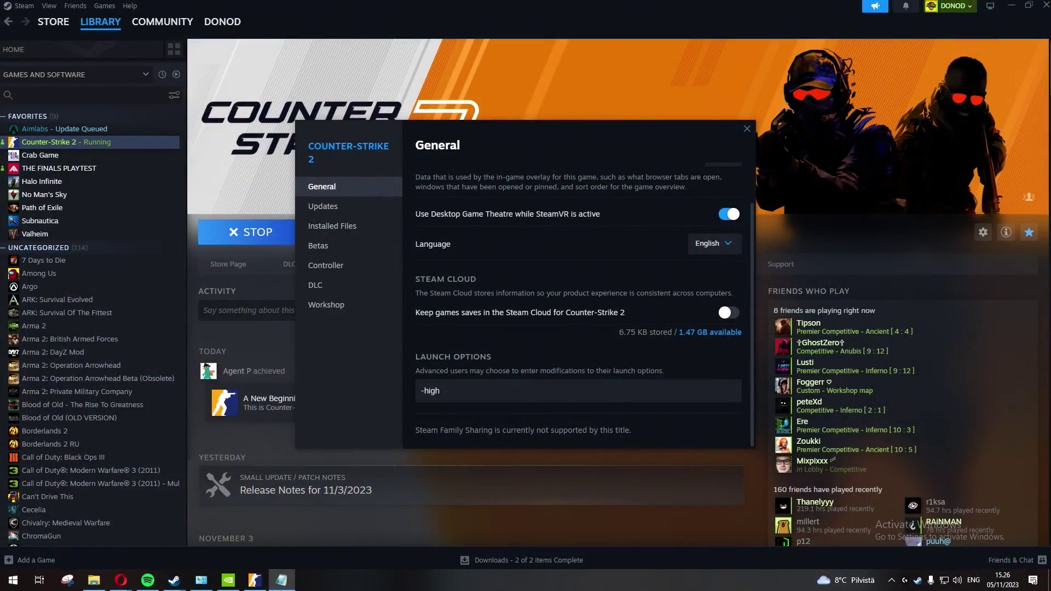
- Close the Counter-Strike 2 properties and open the Windows power plan settings
left_click(747, 129)
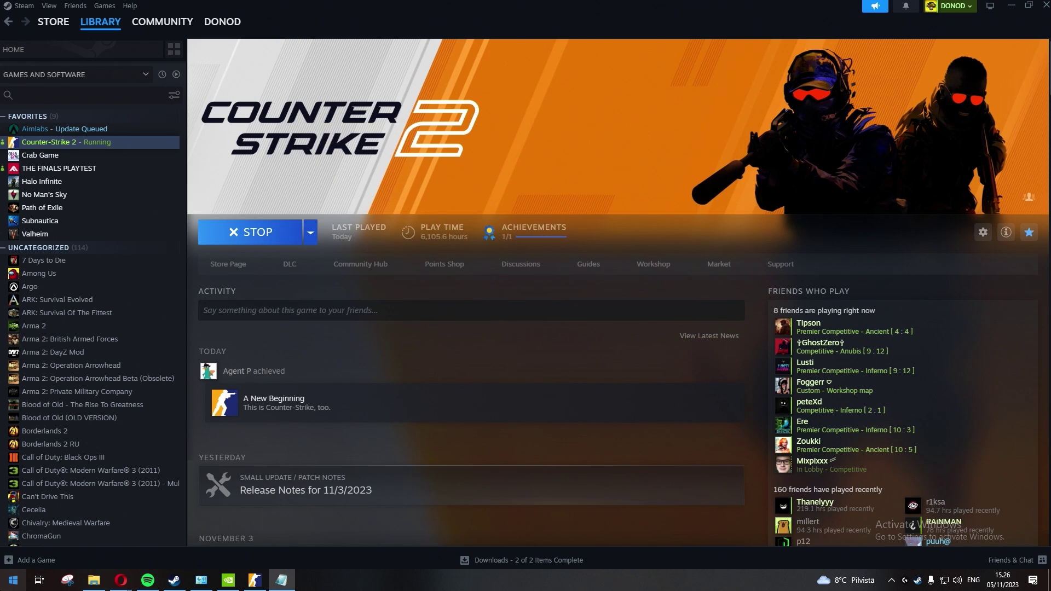
left_click(13, 580)
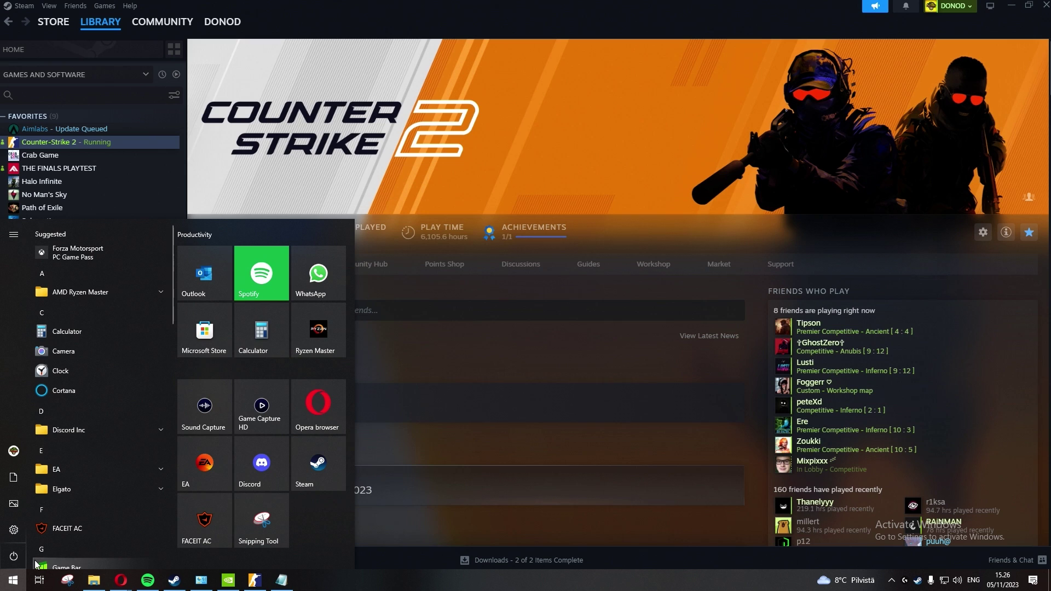
type("power")
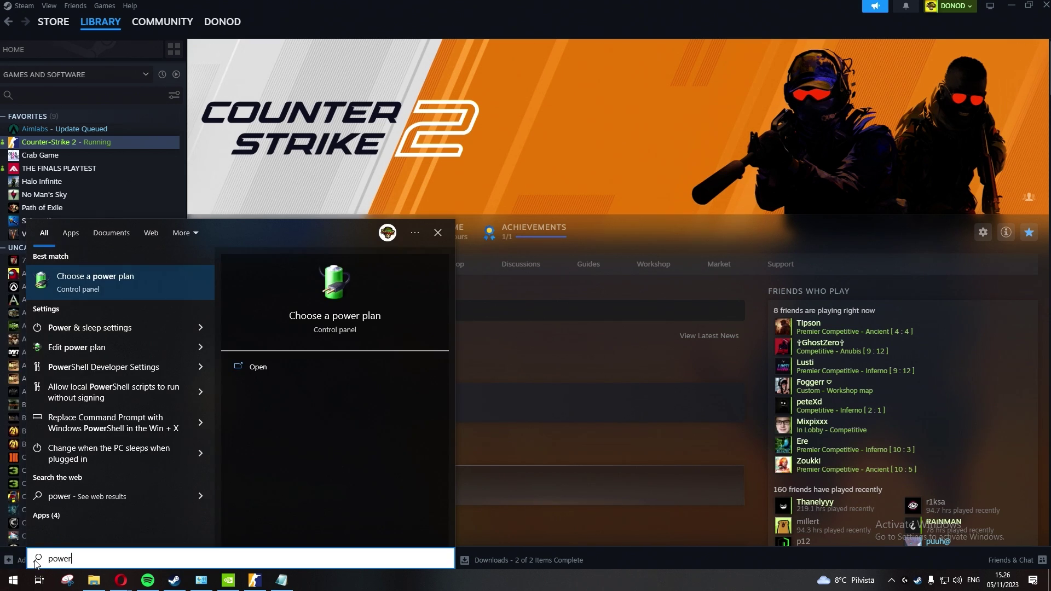
left_click(132, 279)
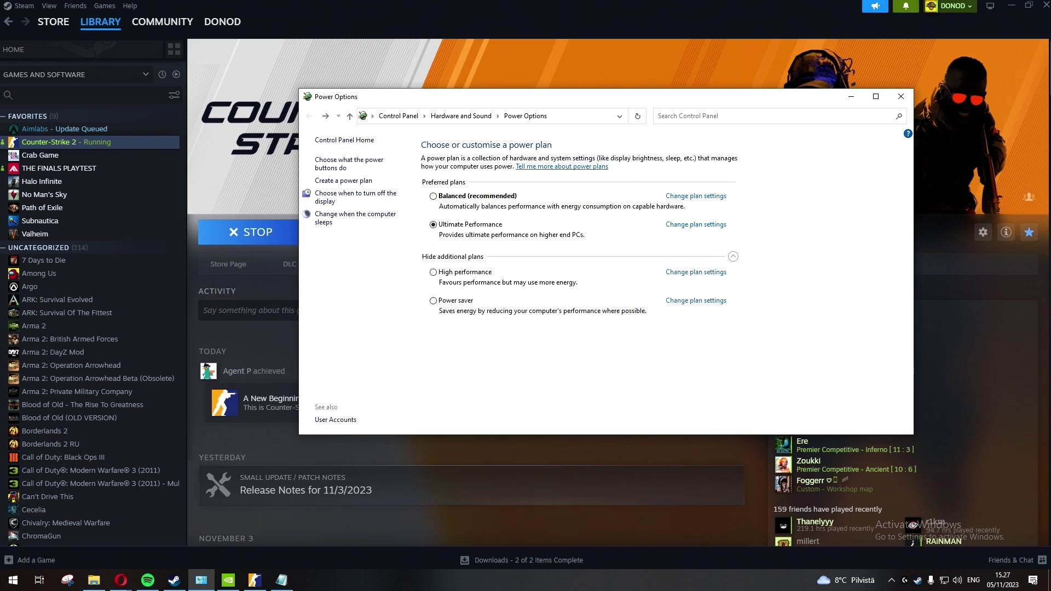
- Launch Windows PowerShell as administrator and allow it to make changes to the device
key("super")
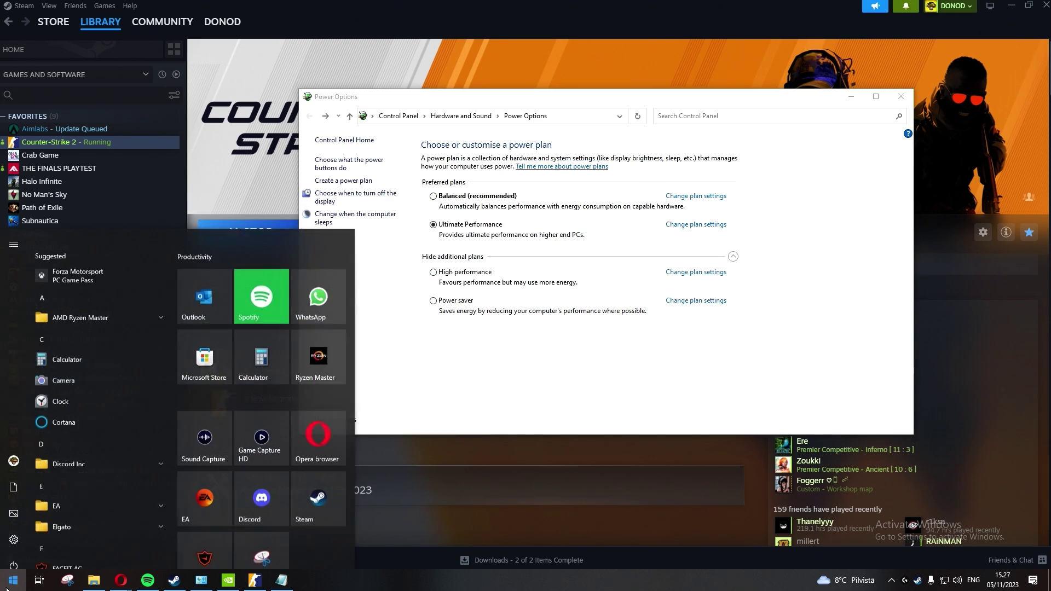
type("power")
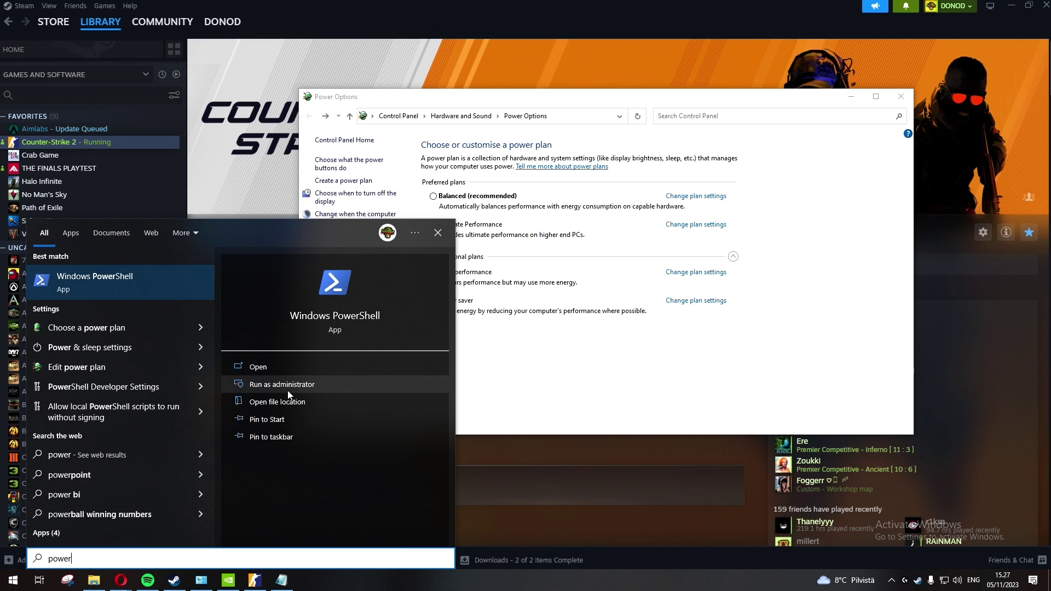
left_click(288, 392)
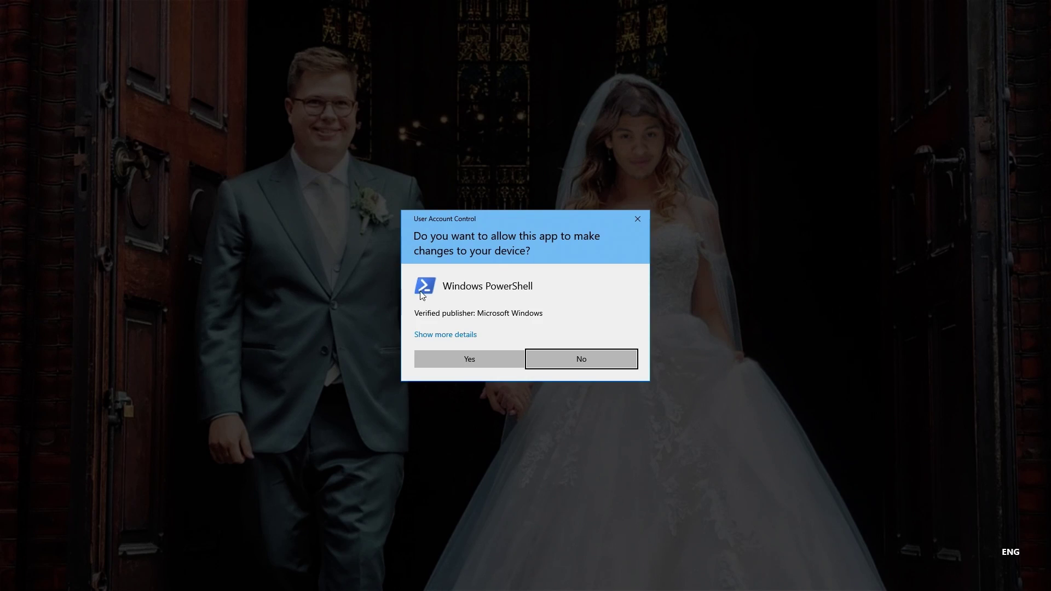
left_click(481, 359)
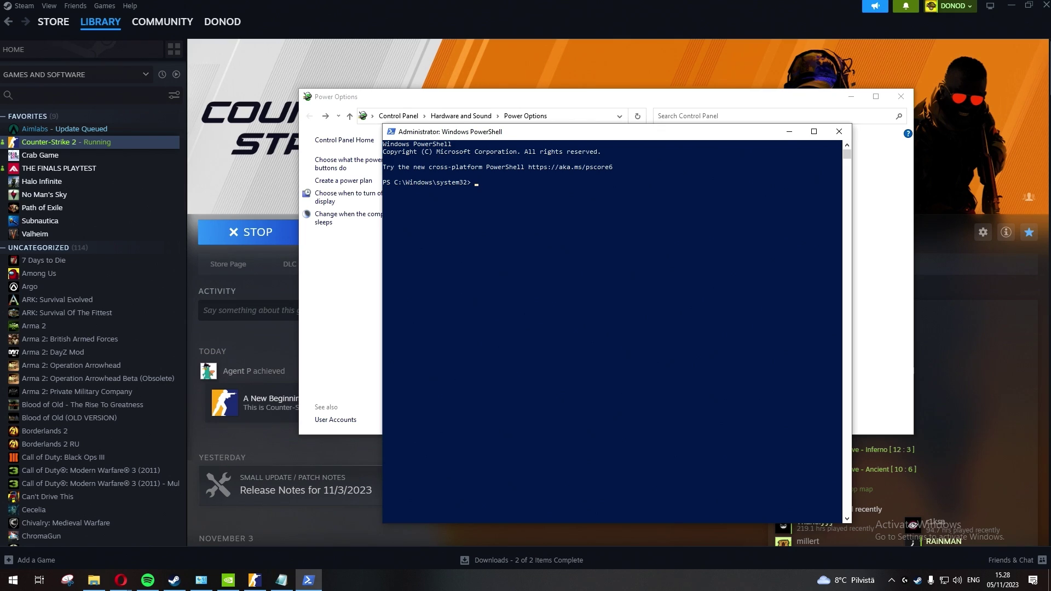
- Run powercfg -duplicatescheme e9a42b02-d5df-448d-aa00-03f14749eb61 in PowerShell to add the Ultimate Performance plan
key("alt+Tab")
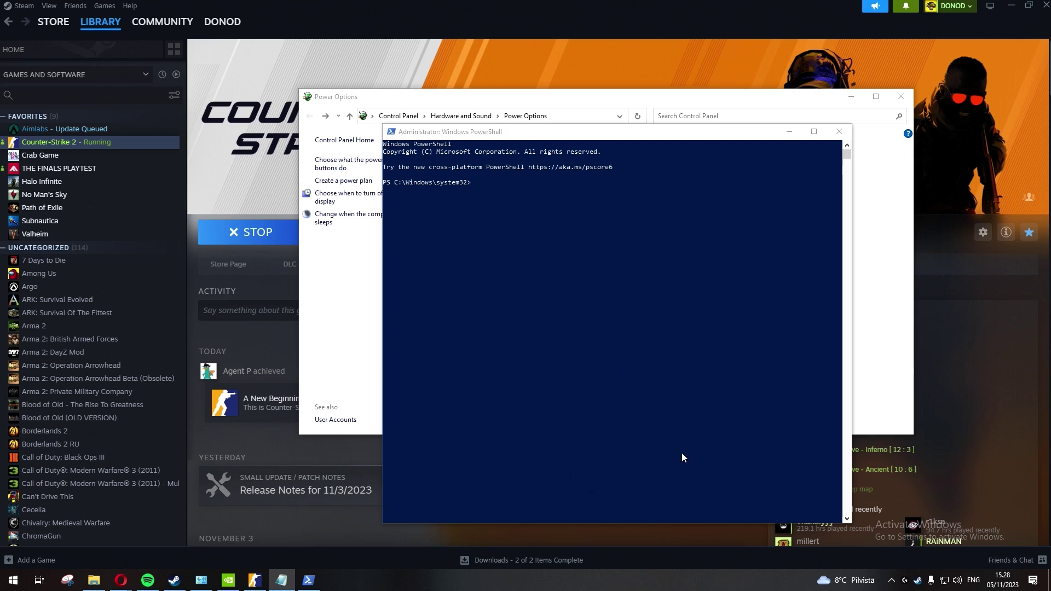
left_click(580, 178)
left_click(584, 235)
right_click(584, 239)
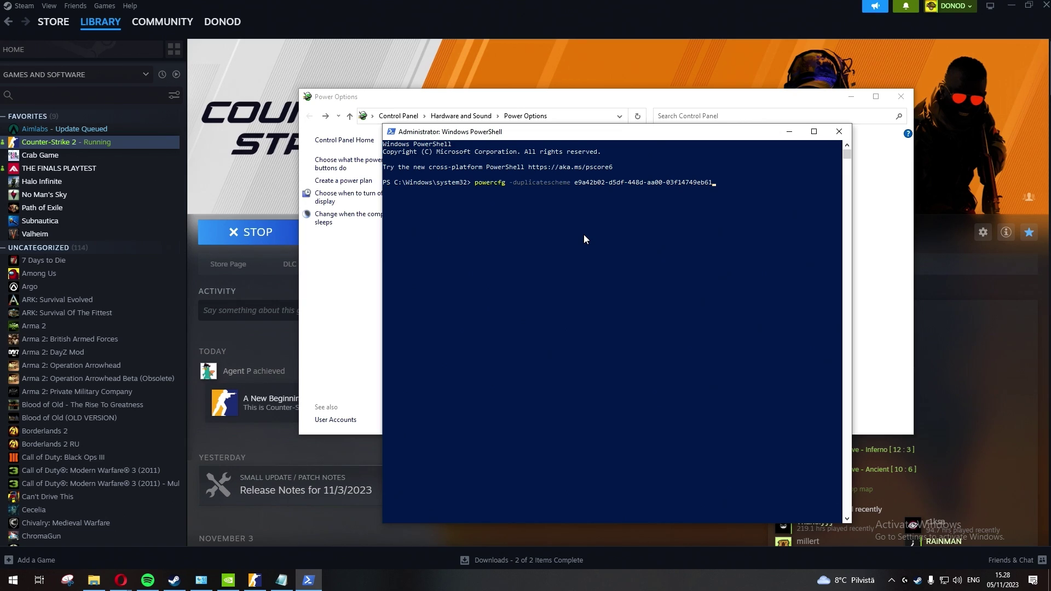
key("Return")
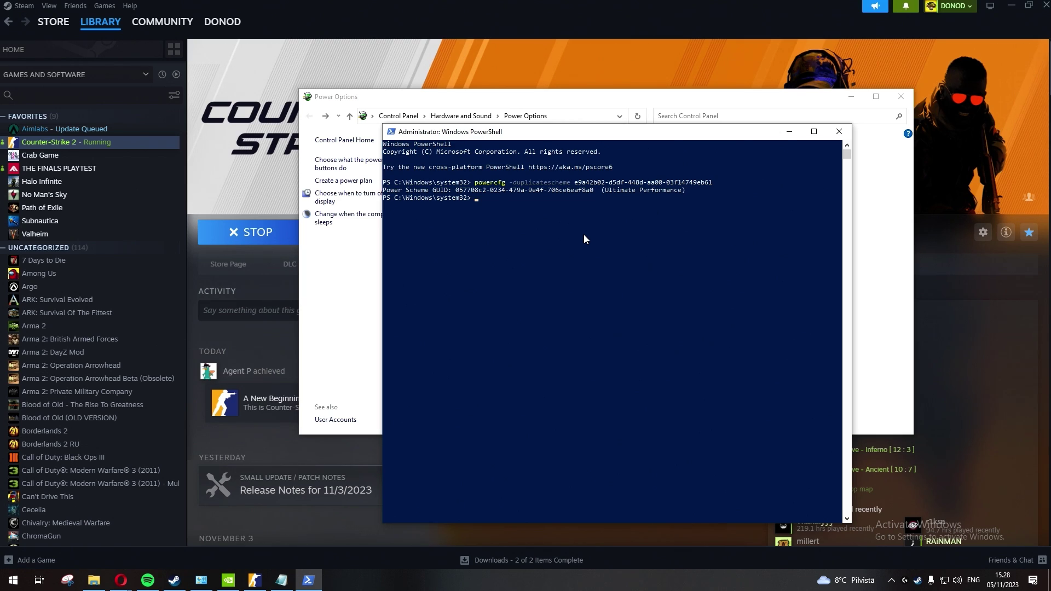
- Close PowerShell, choose the Ultimate Performance power plan, and close Power Options
left_click(839, 131)
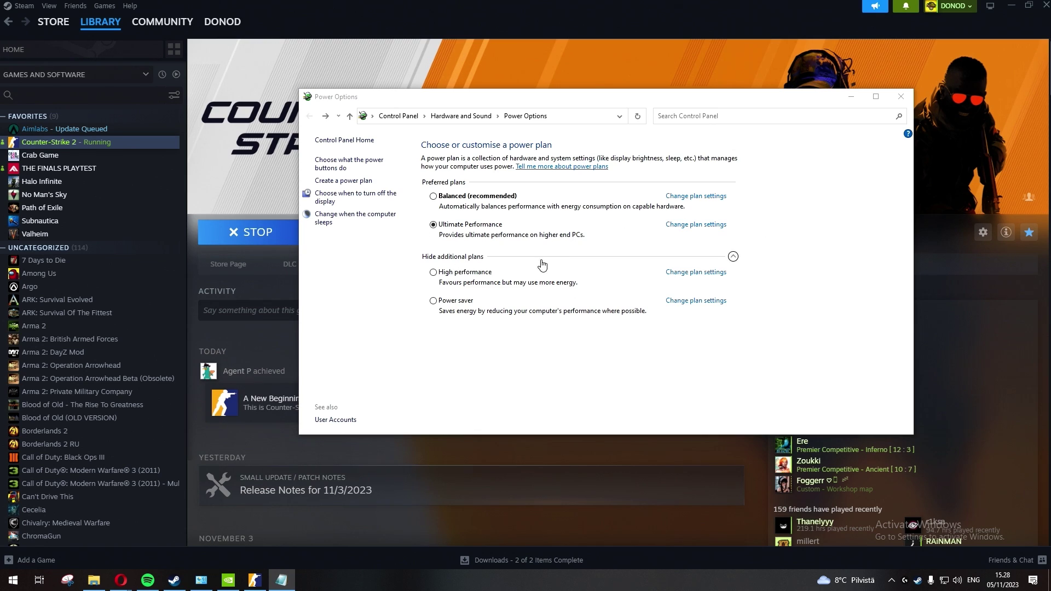
left_click(464, 233)
left_click(900, 96)
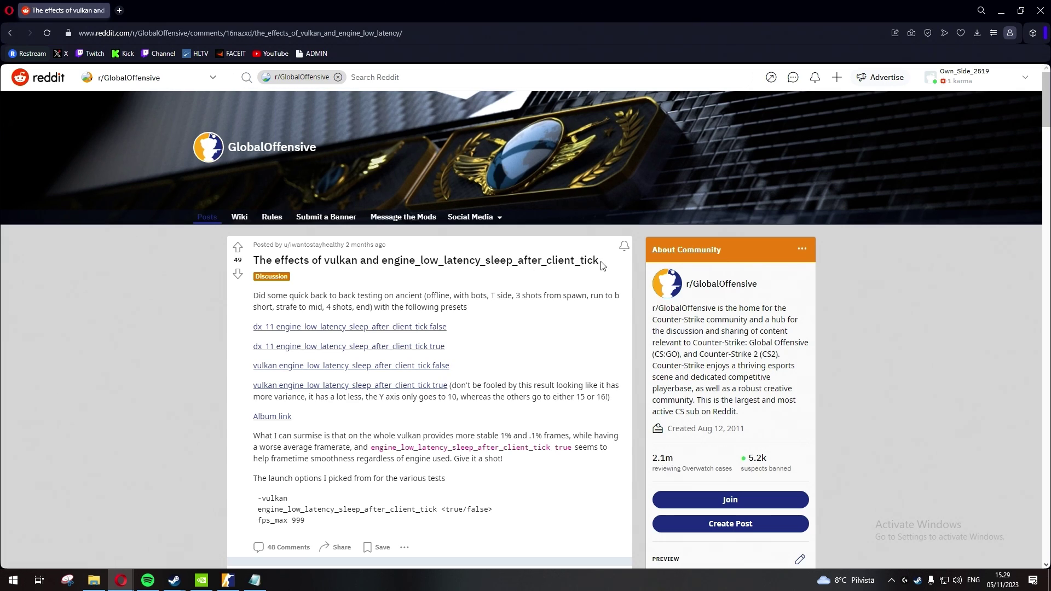
- Read the Reddit post about the effects of vulkan and engine_low_latency_sleep_after_client_tick, including its tested launch options
left_click_drag(607, 263, 378, 265)
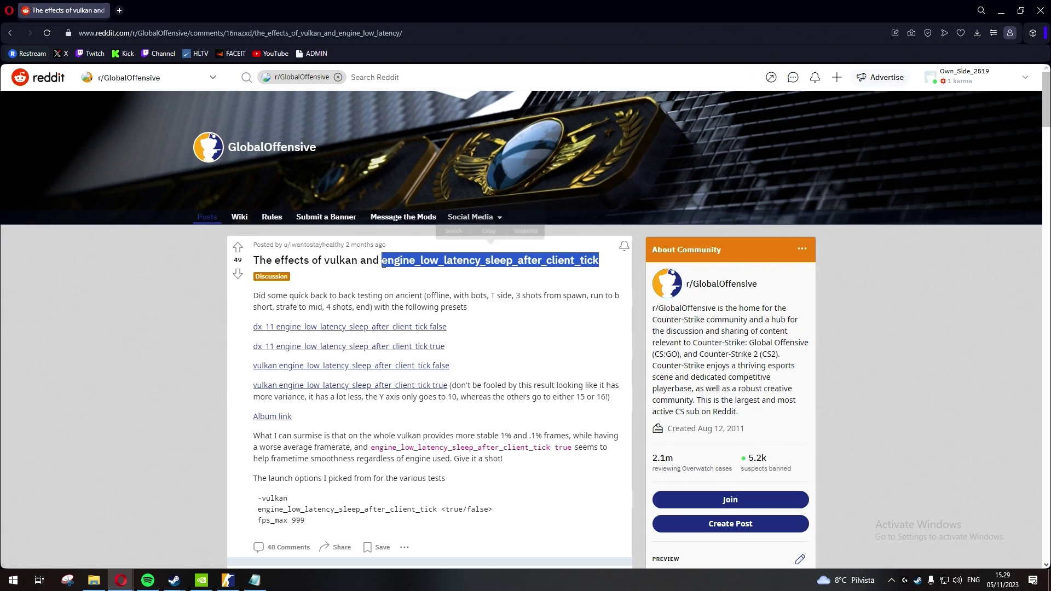
left_click(441, 279)
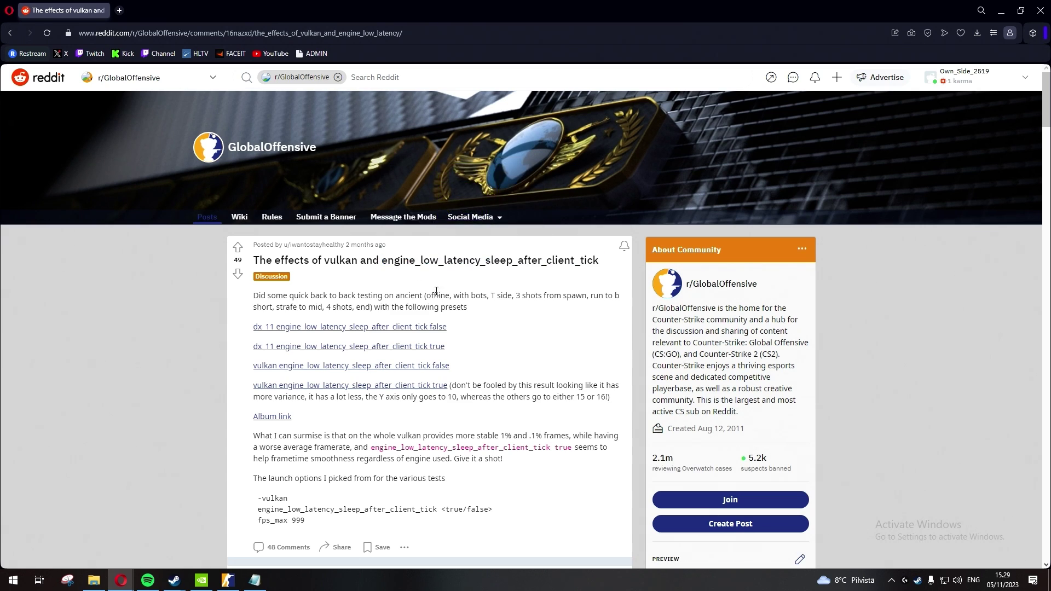
scroll(444, 299, "down", 3)
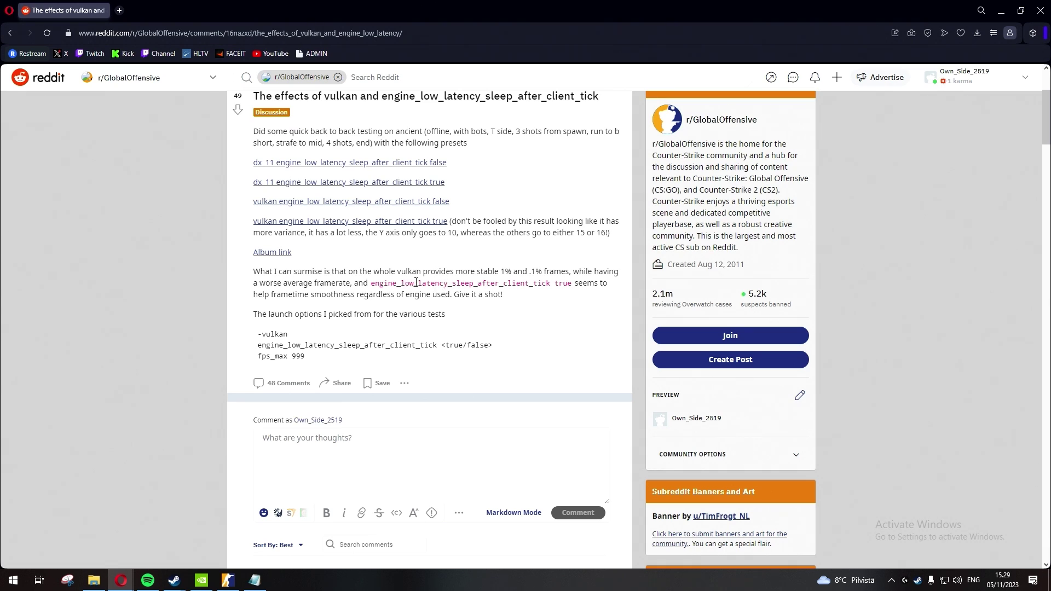
scroll(386, 228, "up", 3)
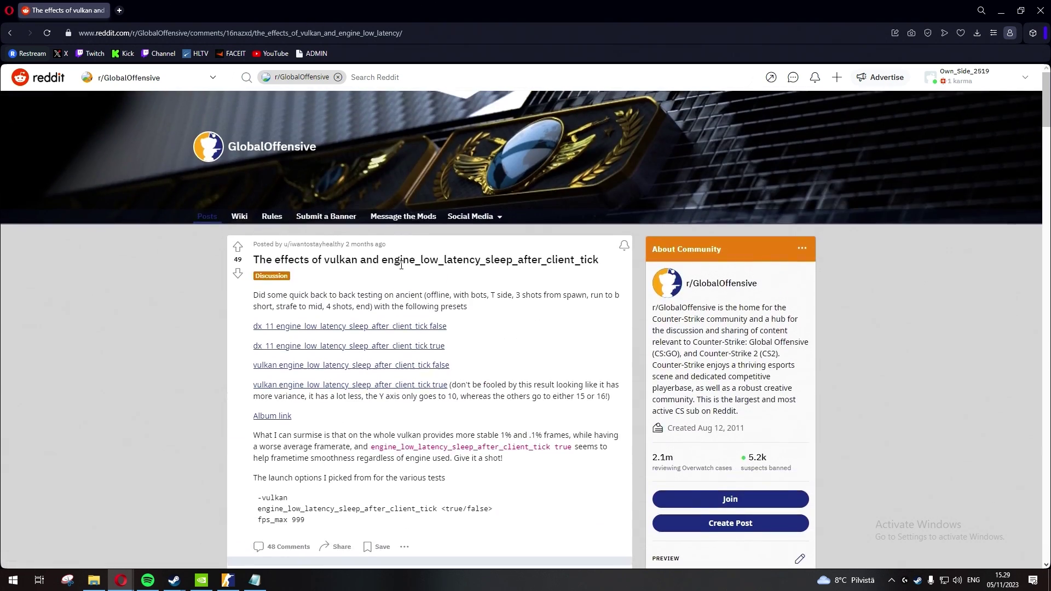
scroll(402, 269, "down", 5)
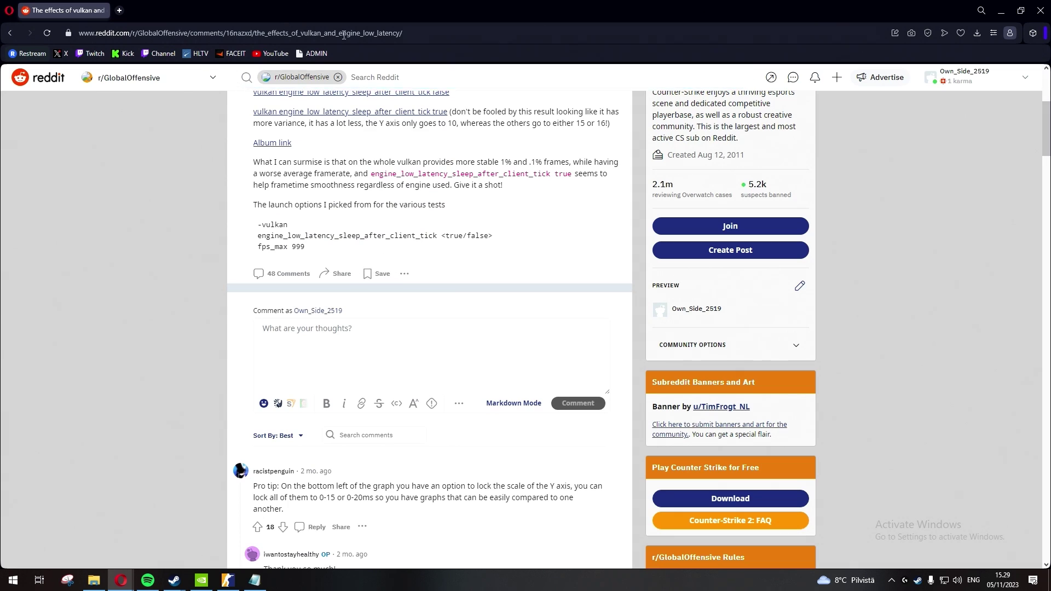
- Copy the Reddit post's web address and minimize the browser
left_click(369, 33)
right_click(369, 33)
left_click(410, 64)
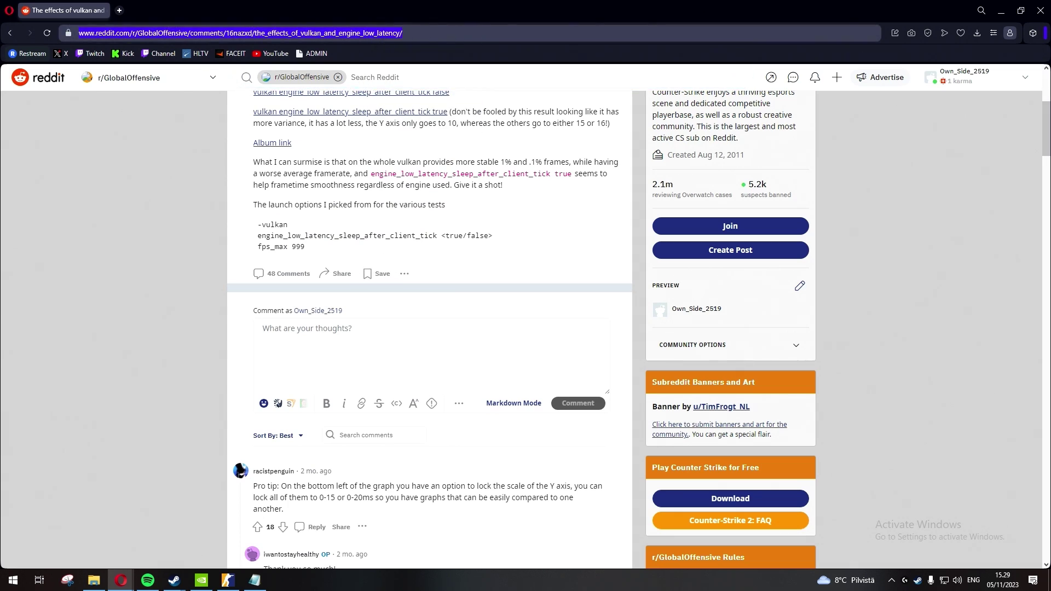
key("alt+Tab")
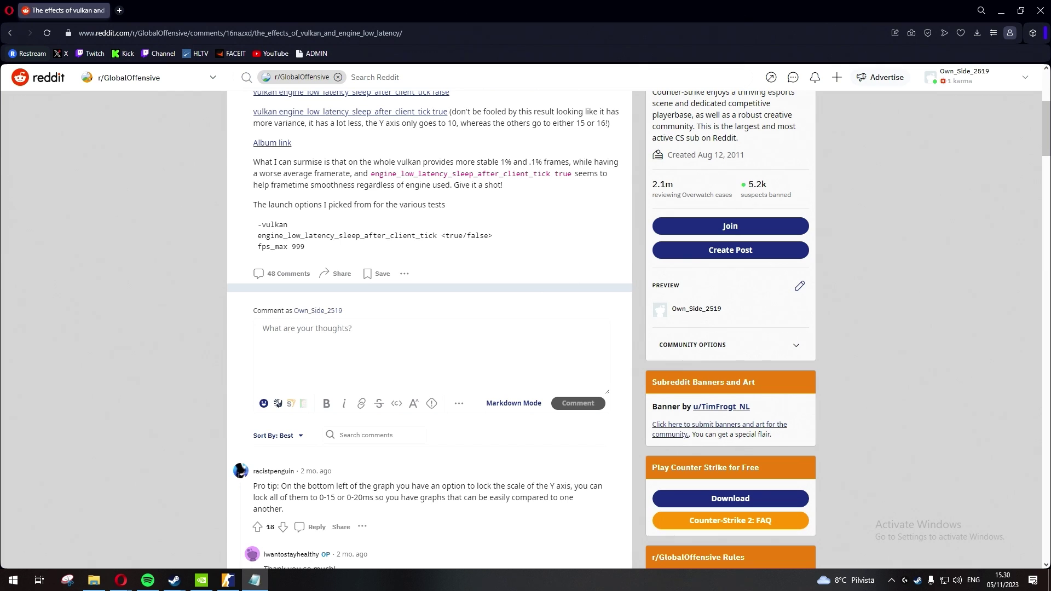
left_click(1001, 12)
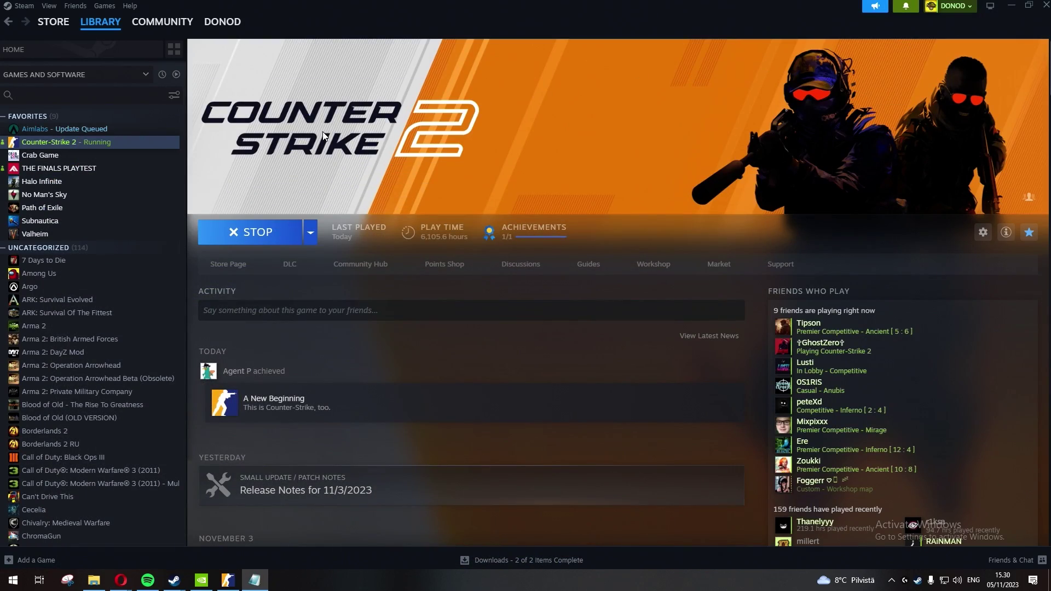
- Switch to Counter-Strike 2, go to its home screen, and open and close the developer console
key("alt+Tab")
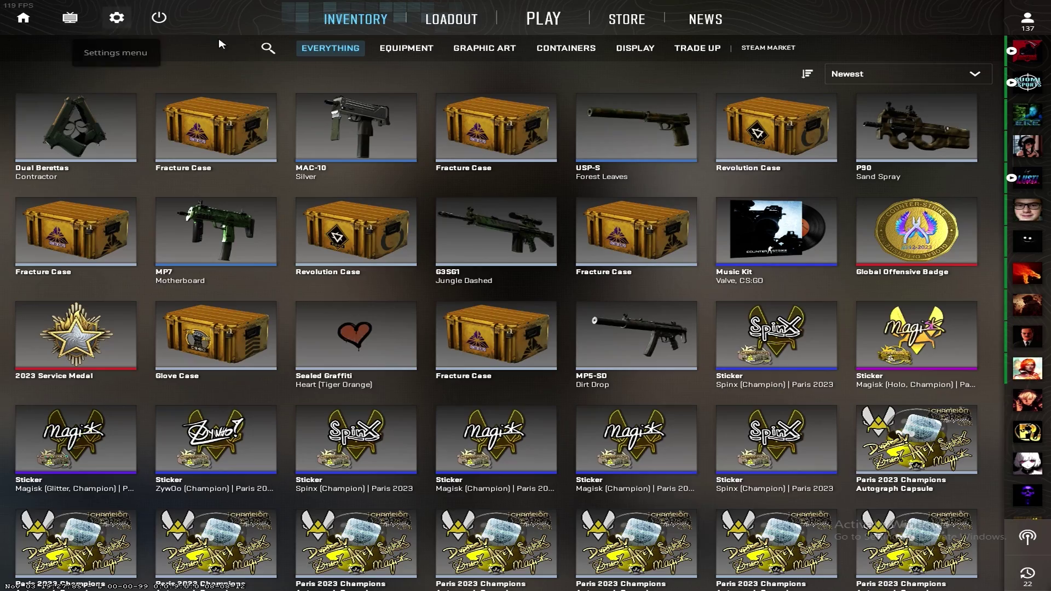
left_click(23, 17)
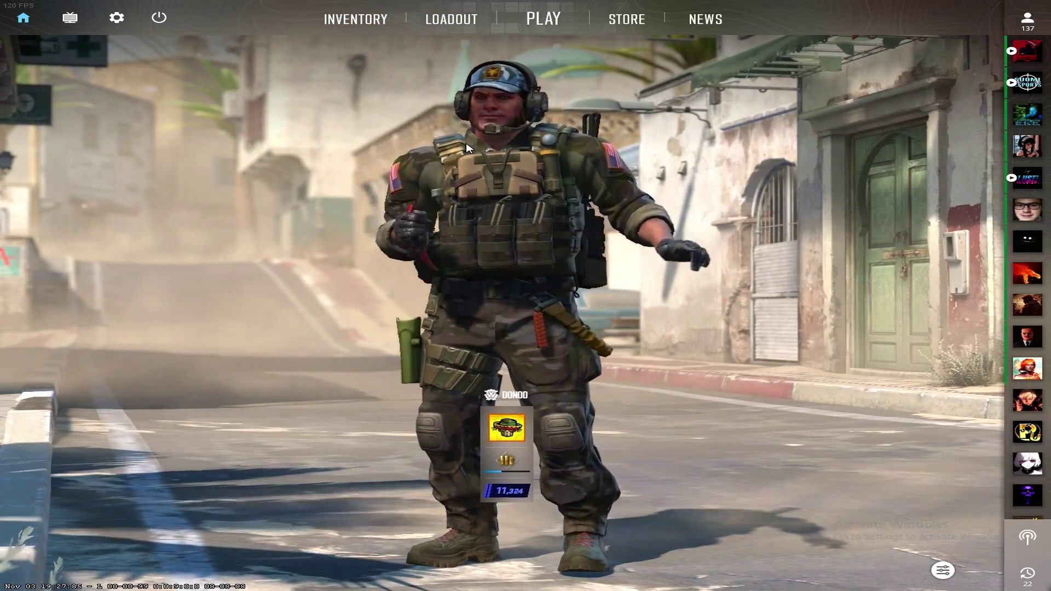
key("grave")
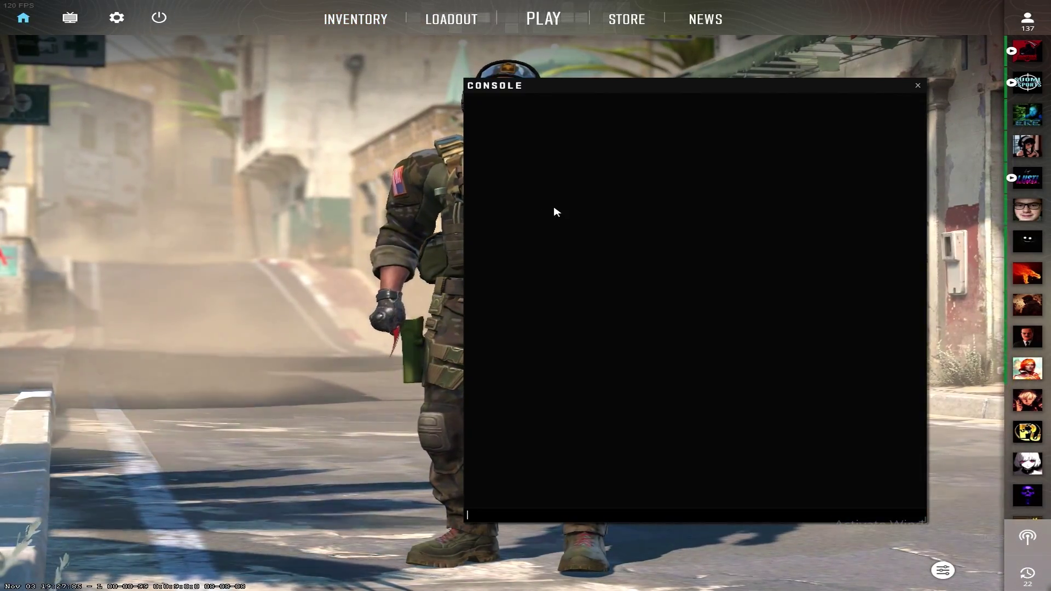
key("grave")
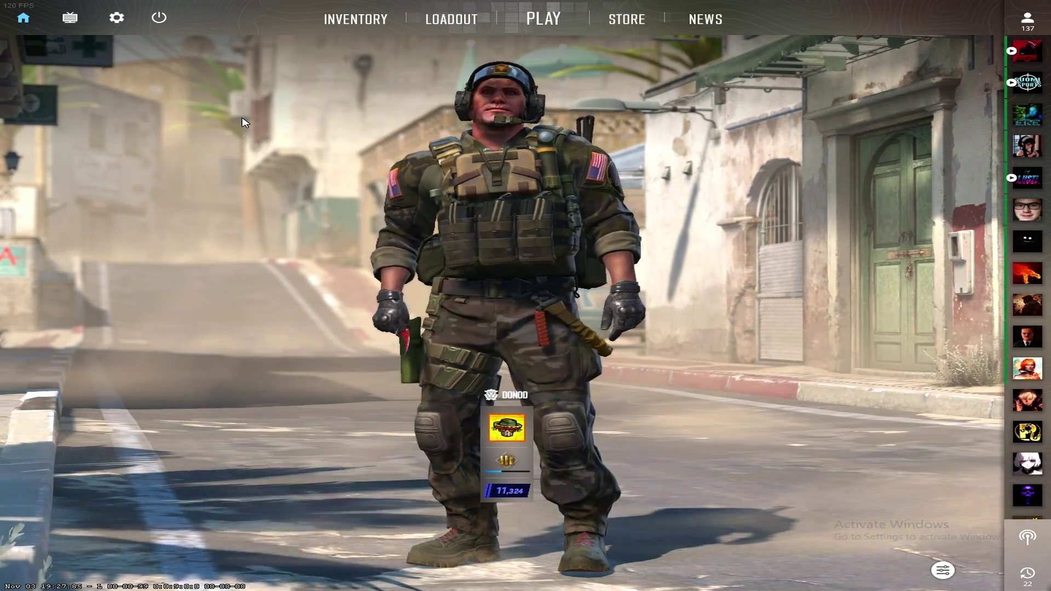
- Open the Game settings and check the Enable Developer Console option
left_click(117, 19)
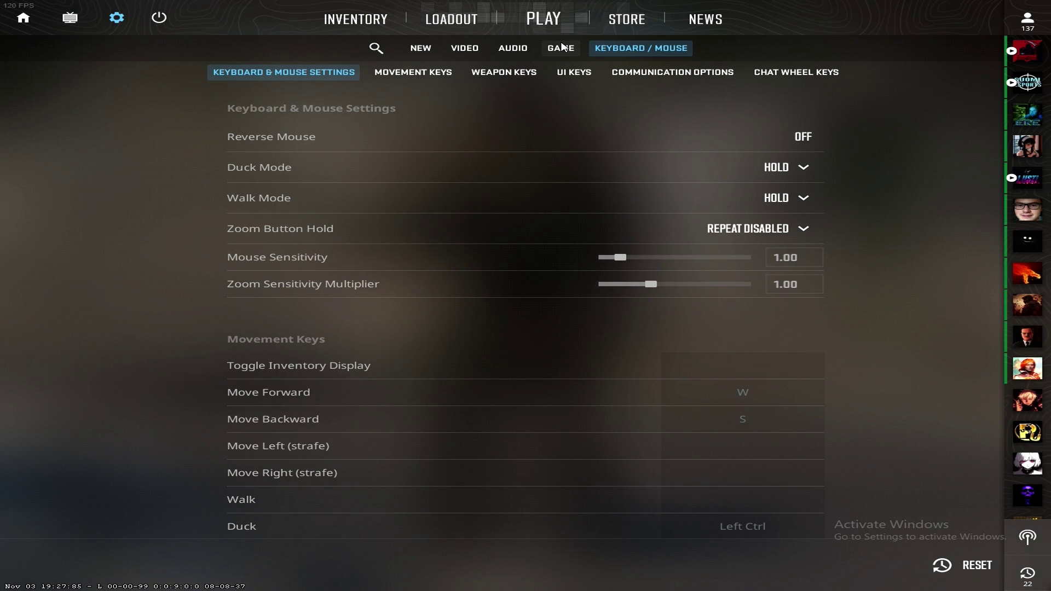
left_click(561, 48)
mouse_move(833, 214)
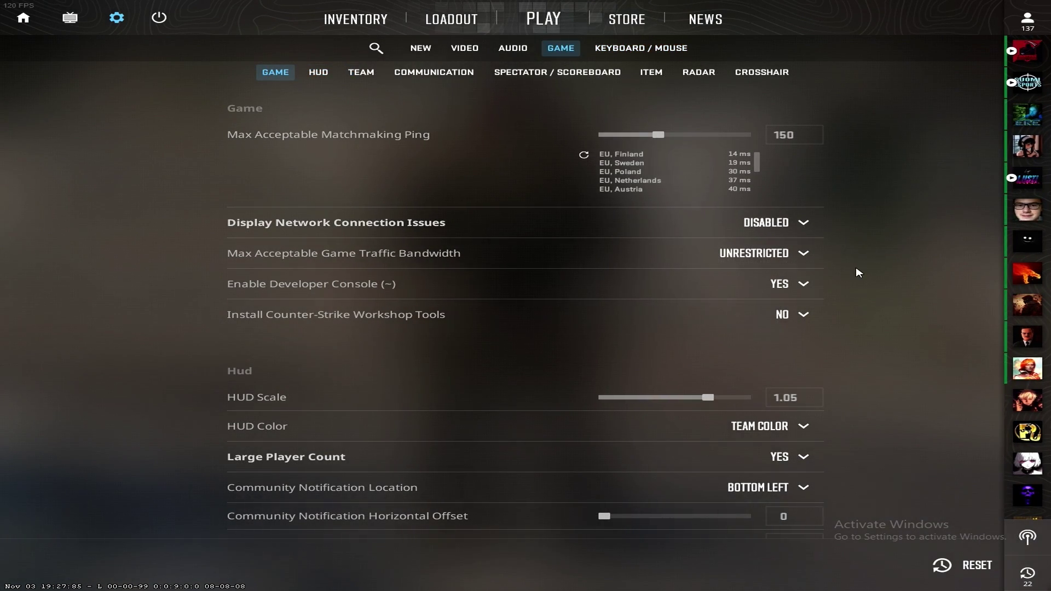
mouse_move(233, 285)
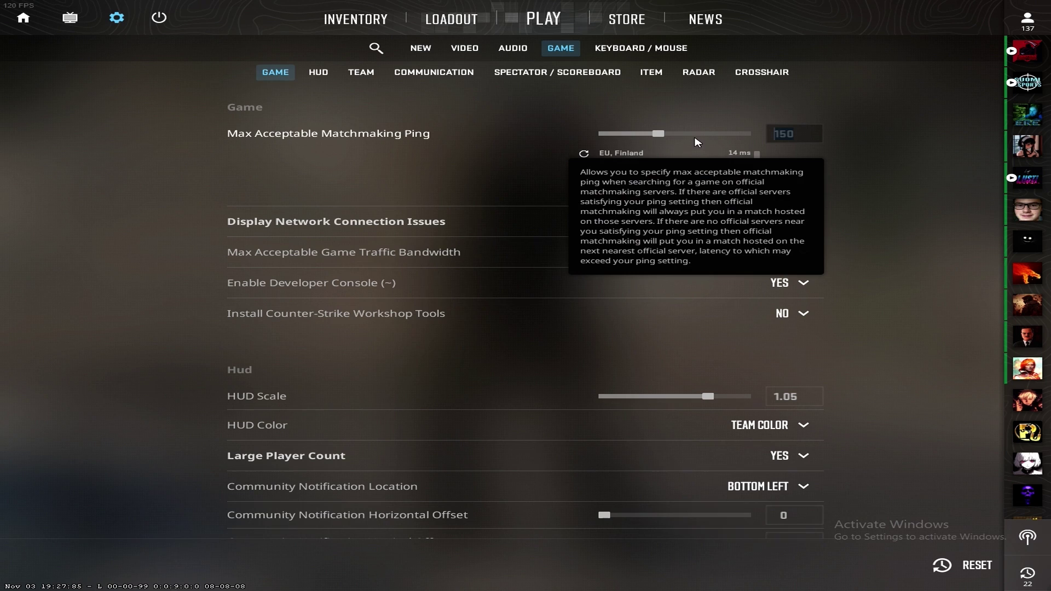
mouse_move(743, 235)
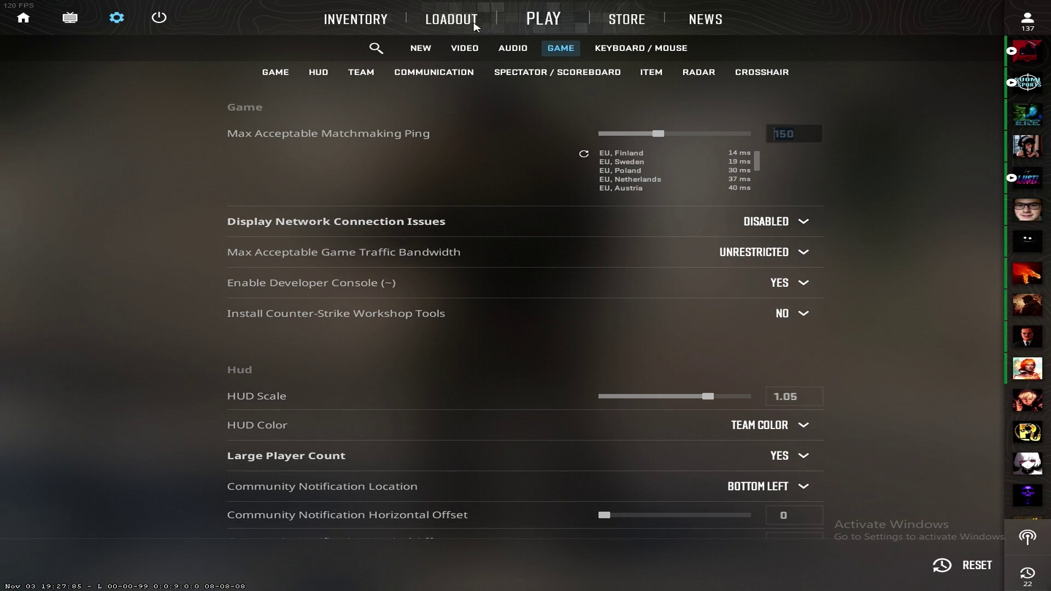
- Rebind Toggle Console among the UI keys to I, then set it back to F1
left_click(663, 53)
scroll(545, 233, "down", 15)
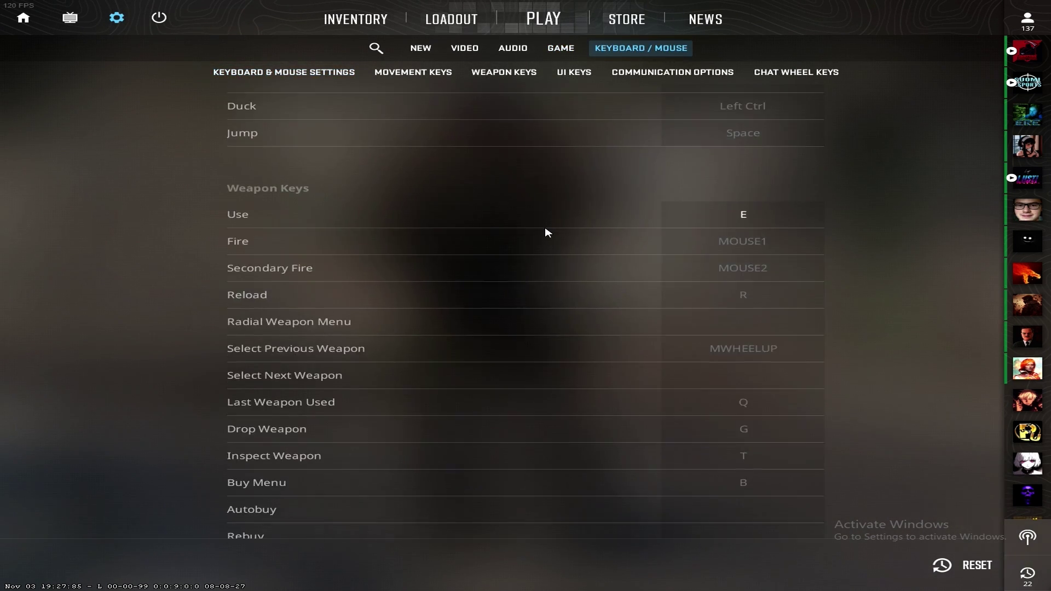
scroll(544, 231, "down", 8)
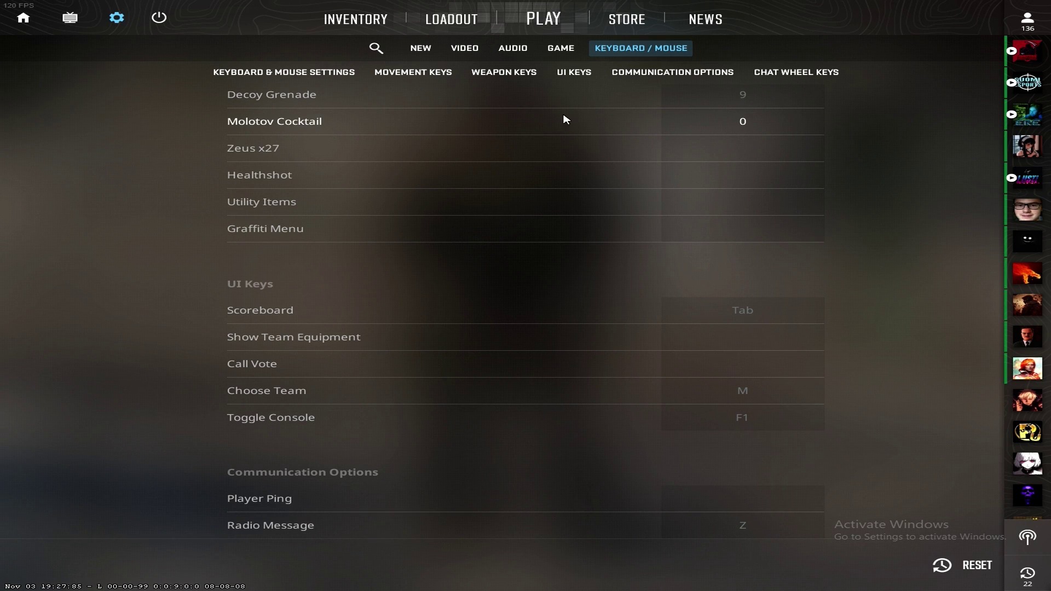
left_click(576, 72)
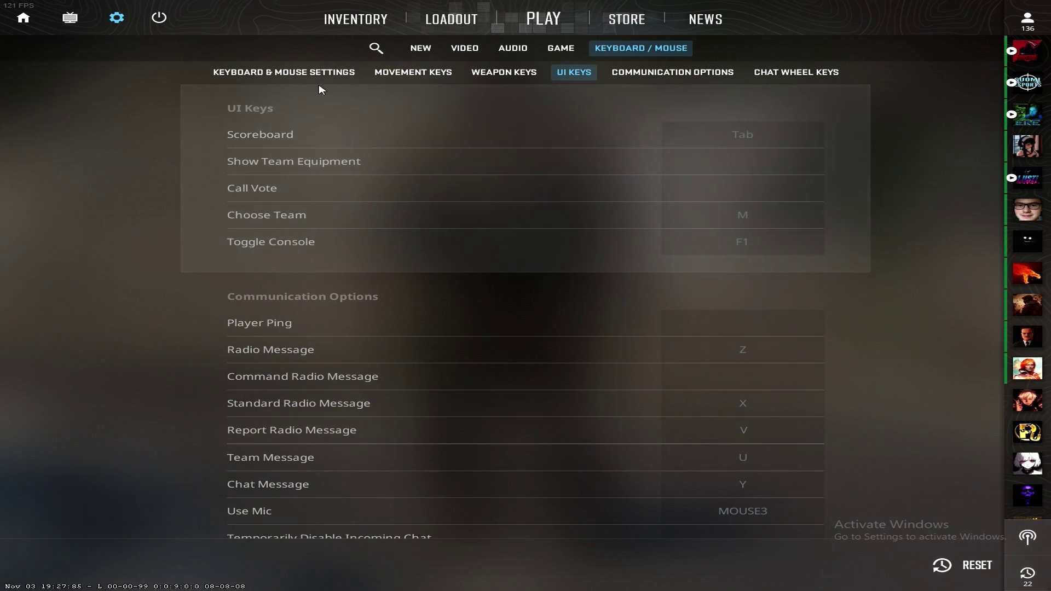
left_click(760, 245)
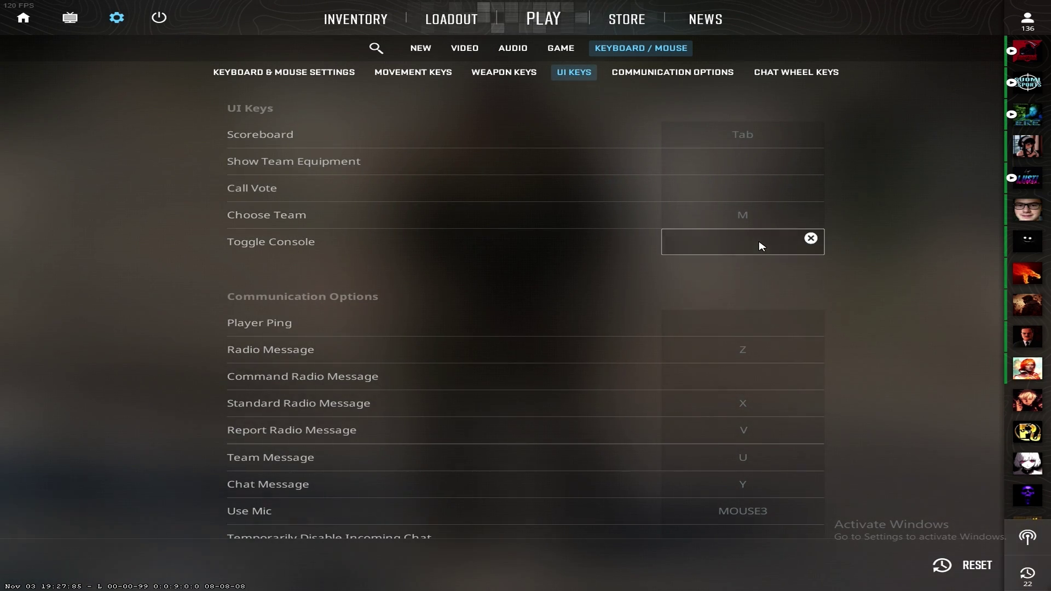
key("i")
left_click(756, 251)
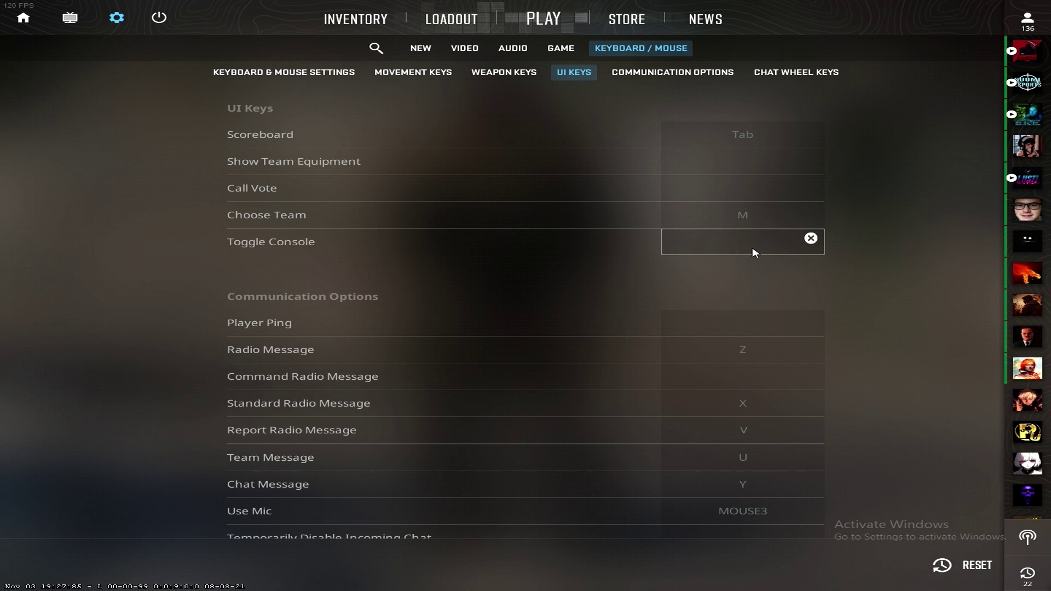
key("F1")
scroll(574, 268, "up", 10)
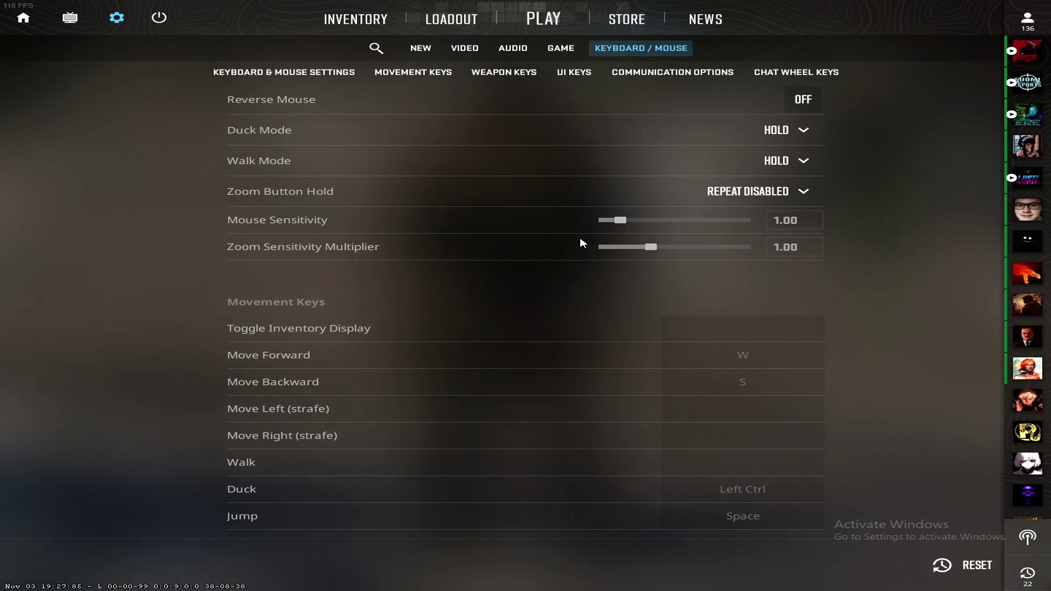
- Leave the settings, open the developer console, and run engine_low_latency_sleep_after_client_tick 1
key("Escape")
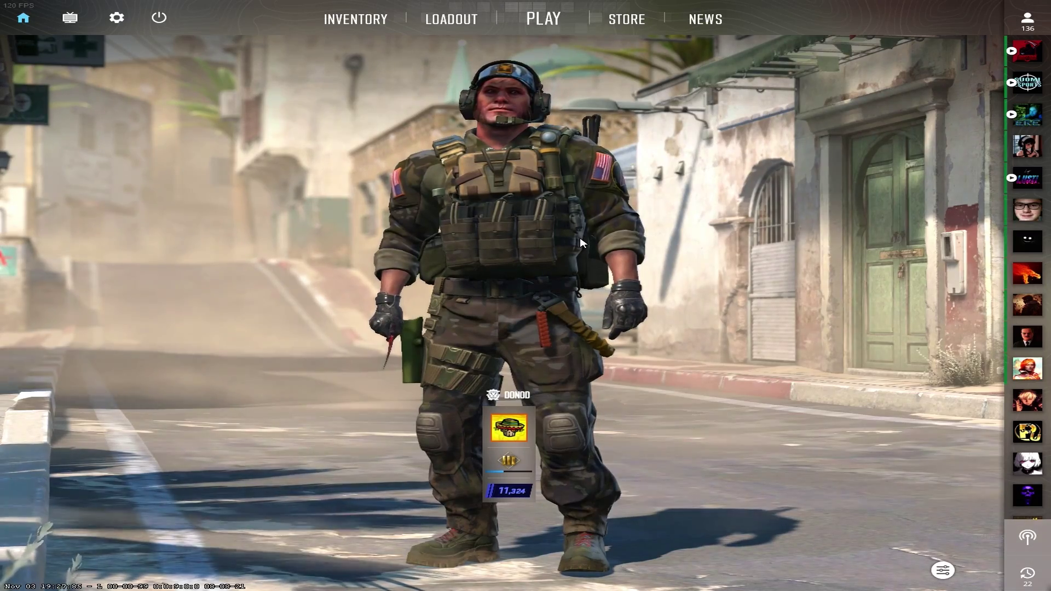
key("F1")
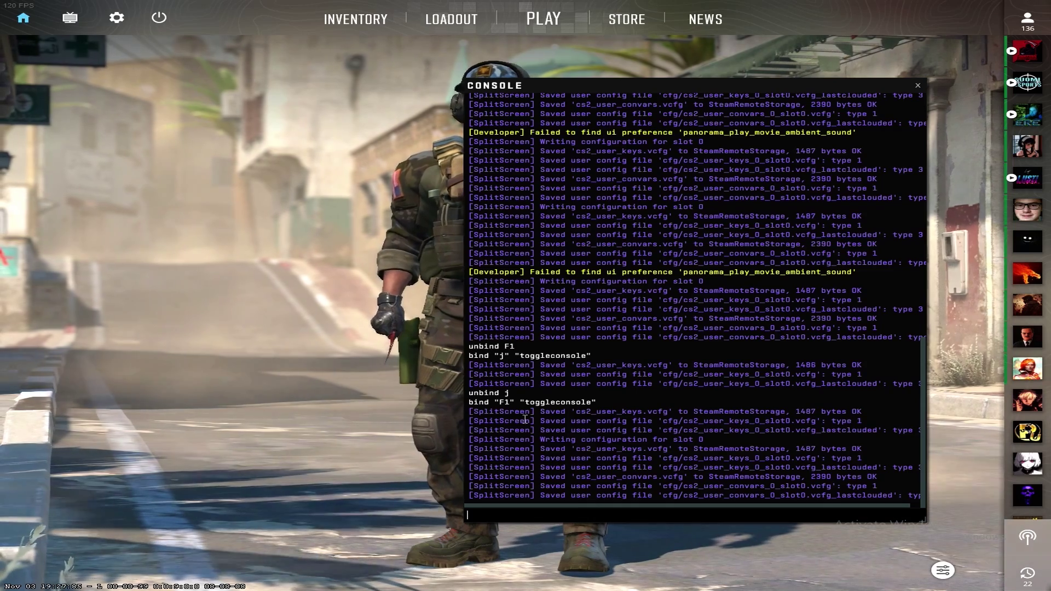
left_click_drag(597, 402, 529, 402)
left_click(557, 403)
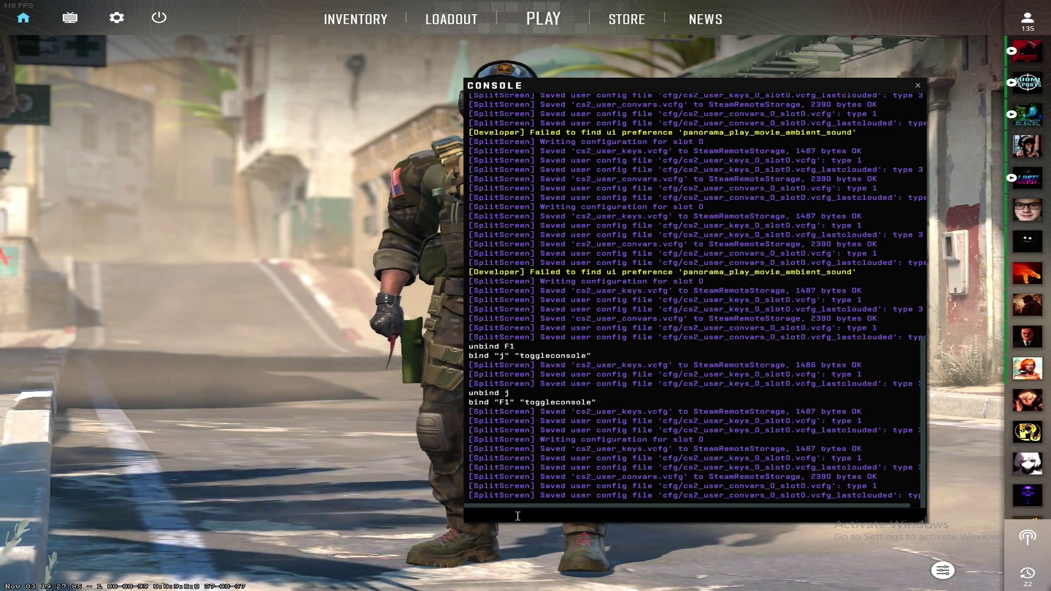
type("engine_low_latency_sleep_after_client_tick")
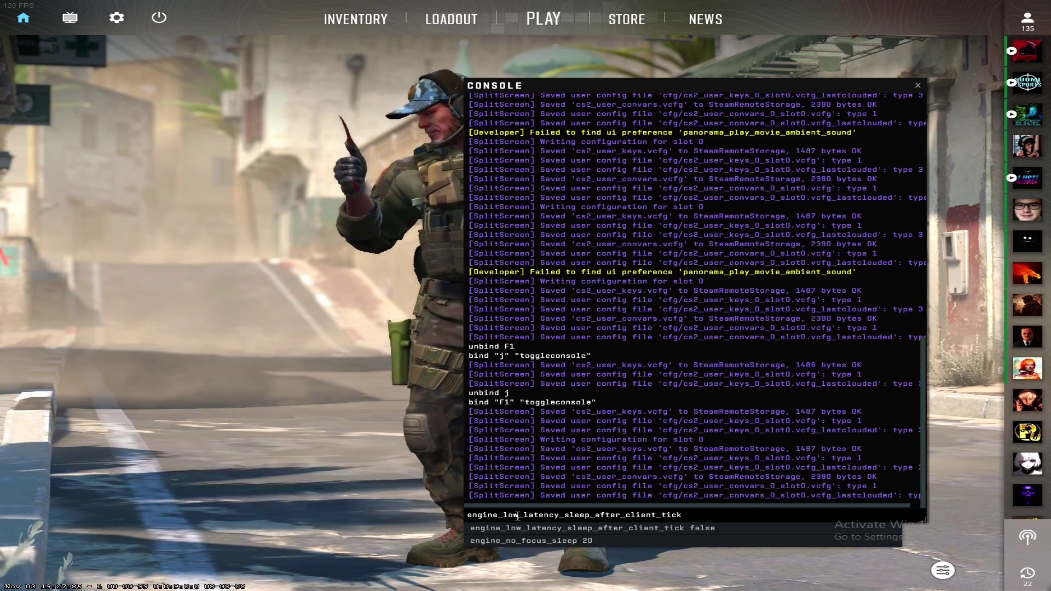
type("tu")
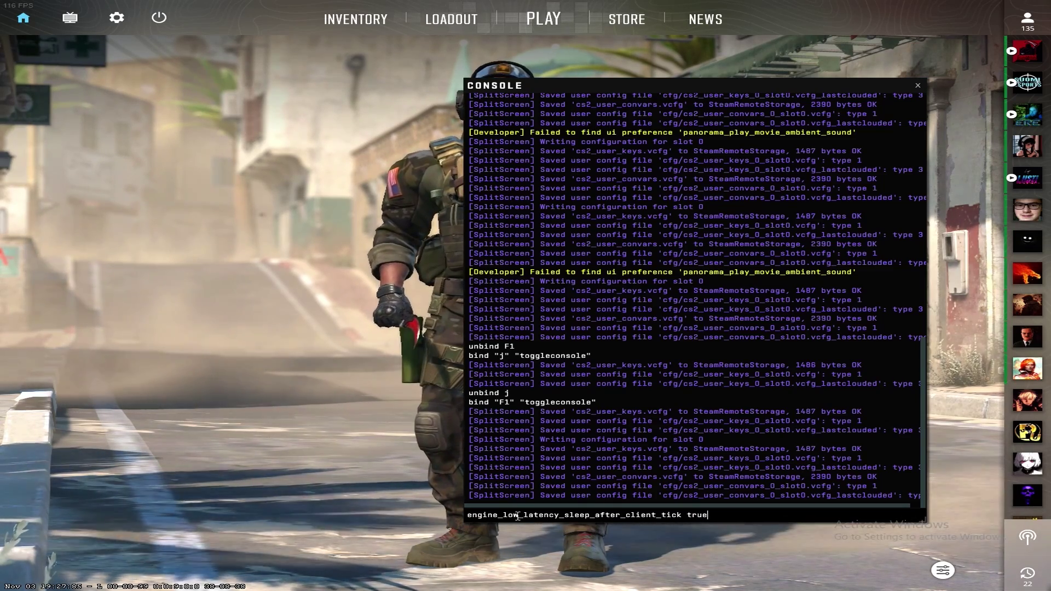
key("BackSpace")
key("BackSpace")
type("1")
key("Return")
- Run engine_low_latency_sleep_after_client_tick again in the console with the value 0
key("Up")
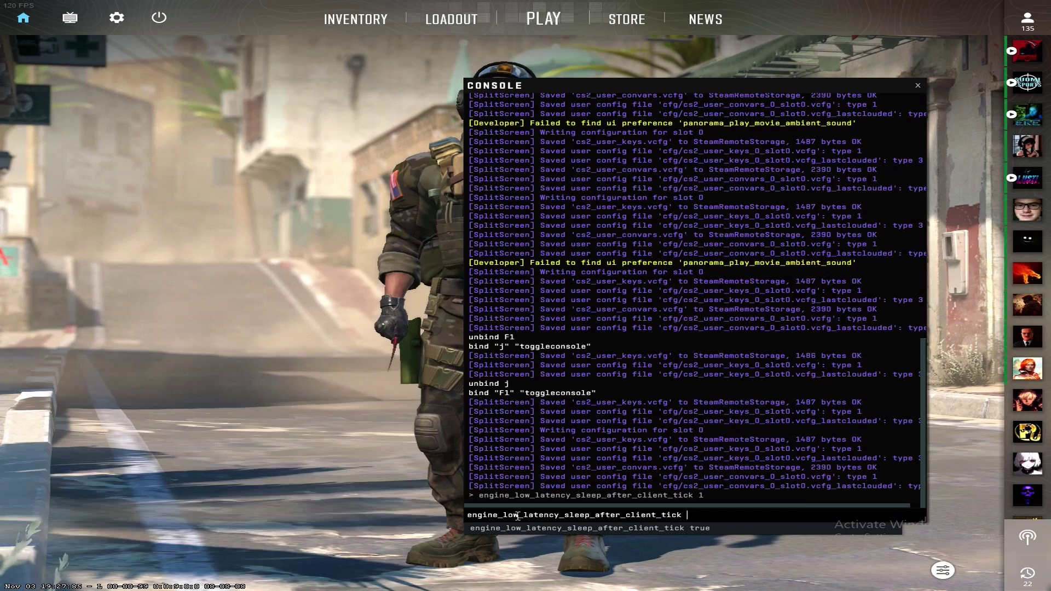
type("0")
key("Return")
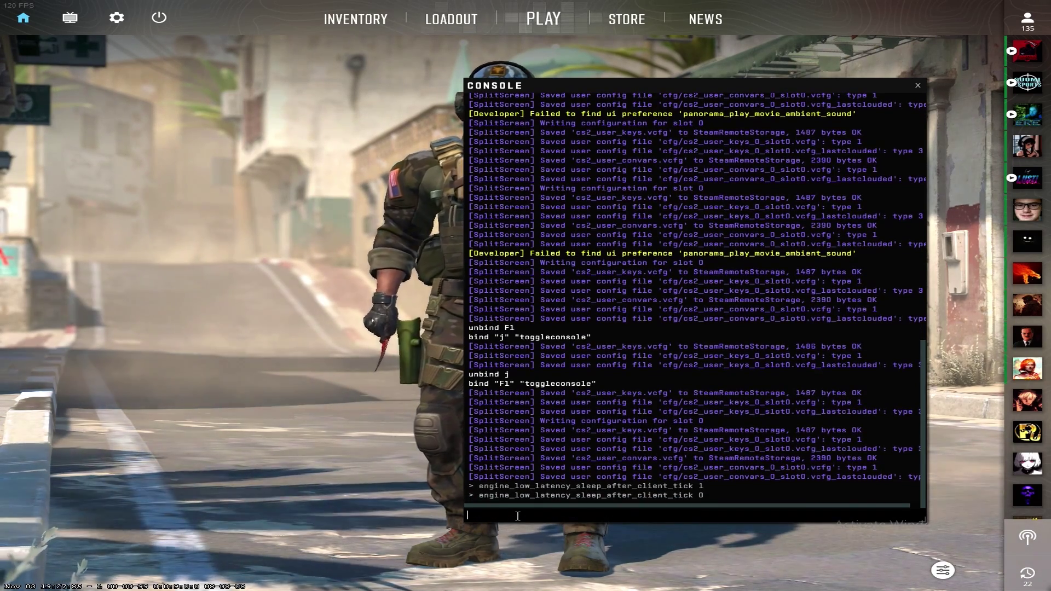
- Run engine_low_latency_sleep_after_client_tick in the console with the value true
key("Up")
key("BackSpace")
key("BackSpace")
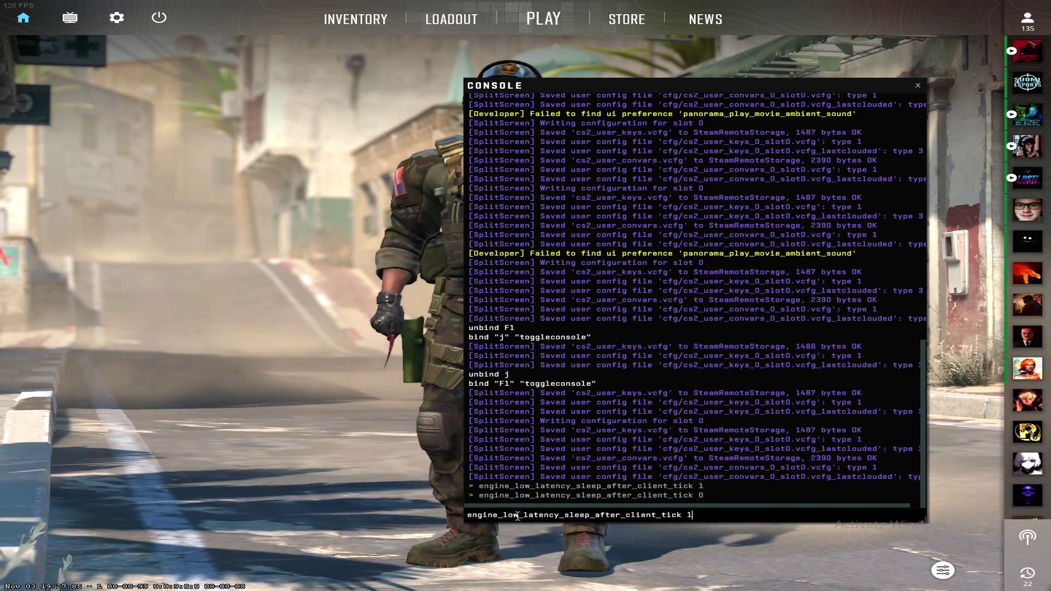
type("true")
key("Return")
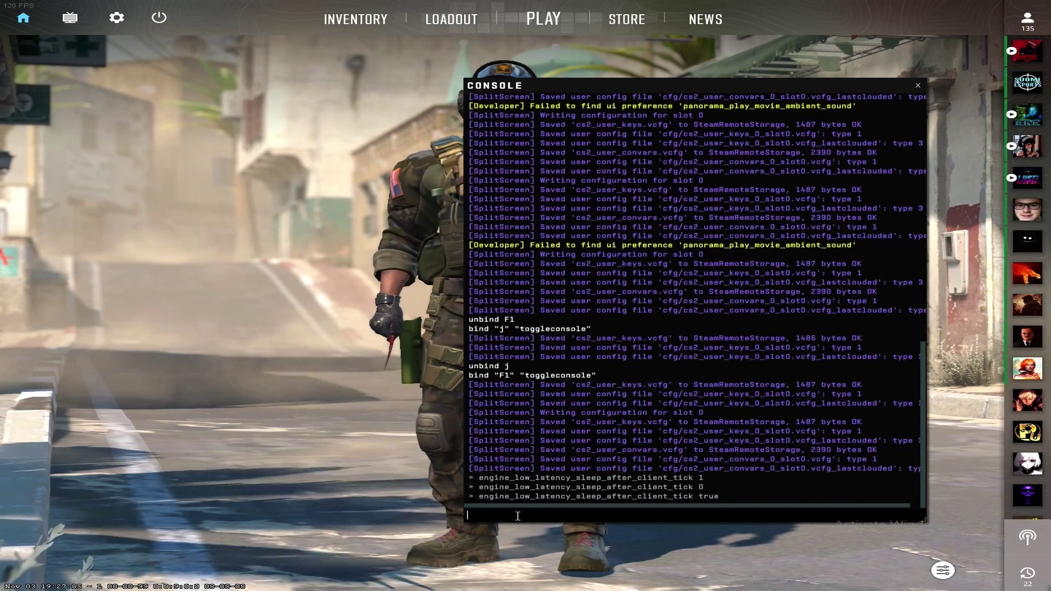
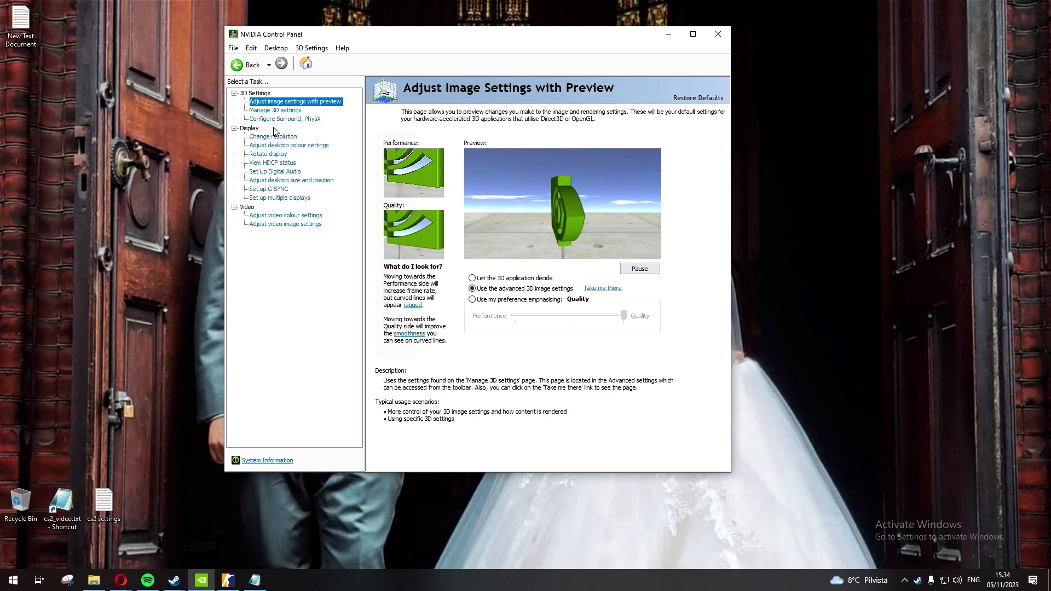
- In NVIDIA Control Panel, open Manage 3D settings and review the full list of Global Settings
left_click(288, 111)
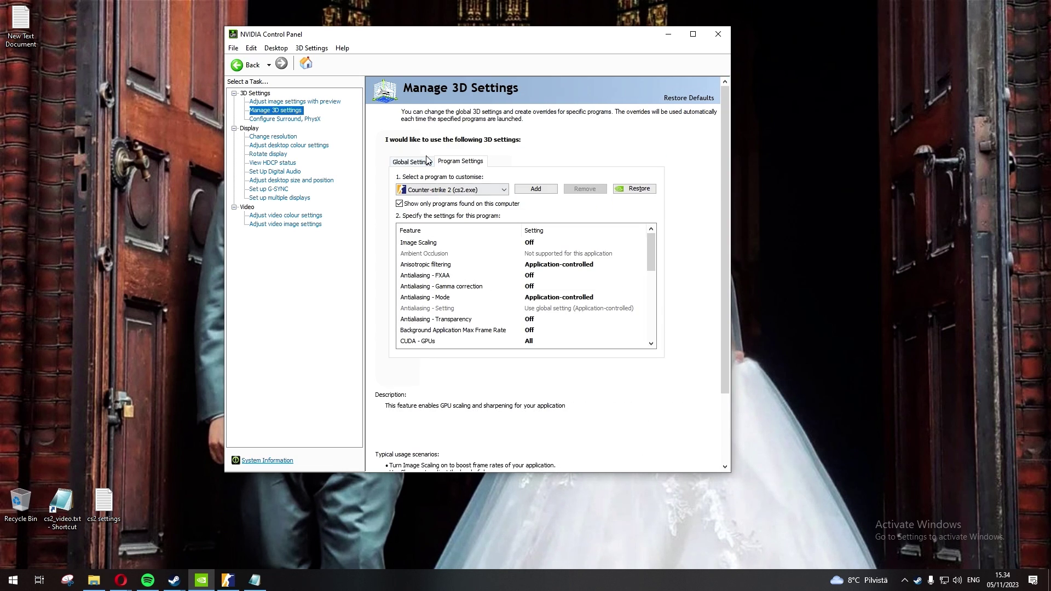
left_click(403, 166)
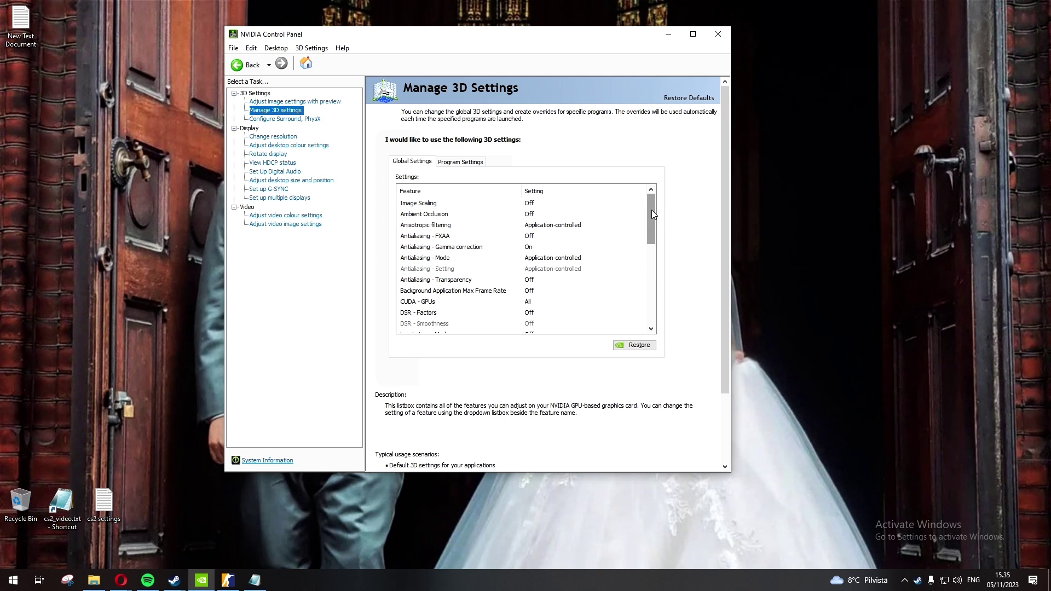
left_click_drag(651, 210, 648, 309)
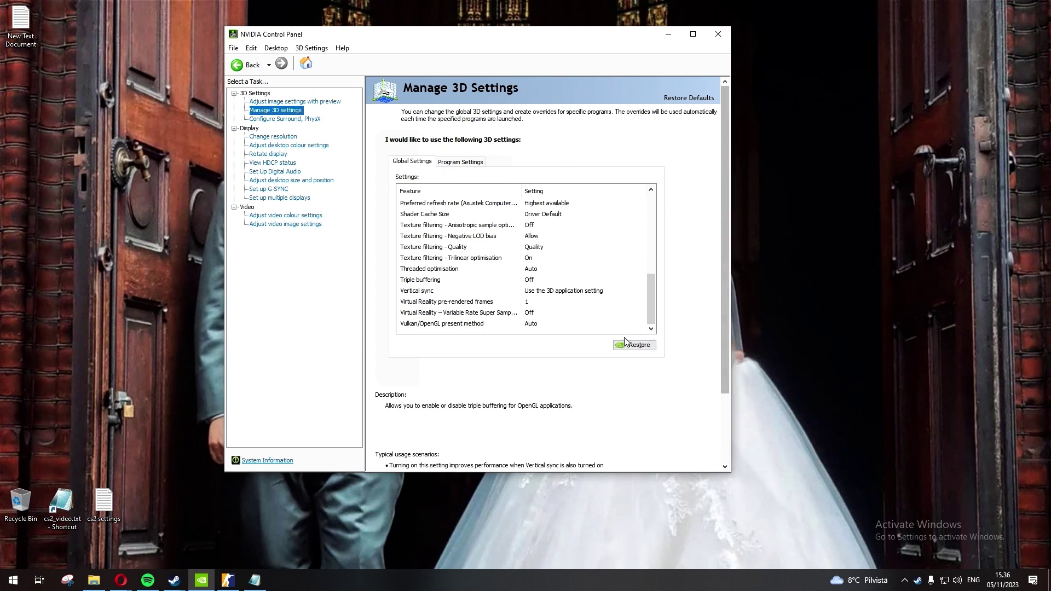
- Open the Program Settings, look at how to add or browse for the cs2 program, and close the dialogs without adding it
left_click(460, 163)
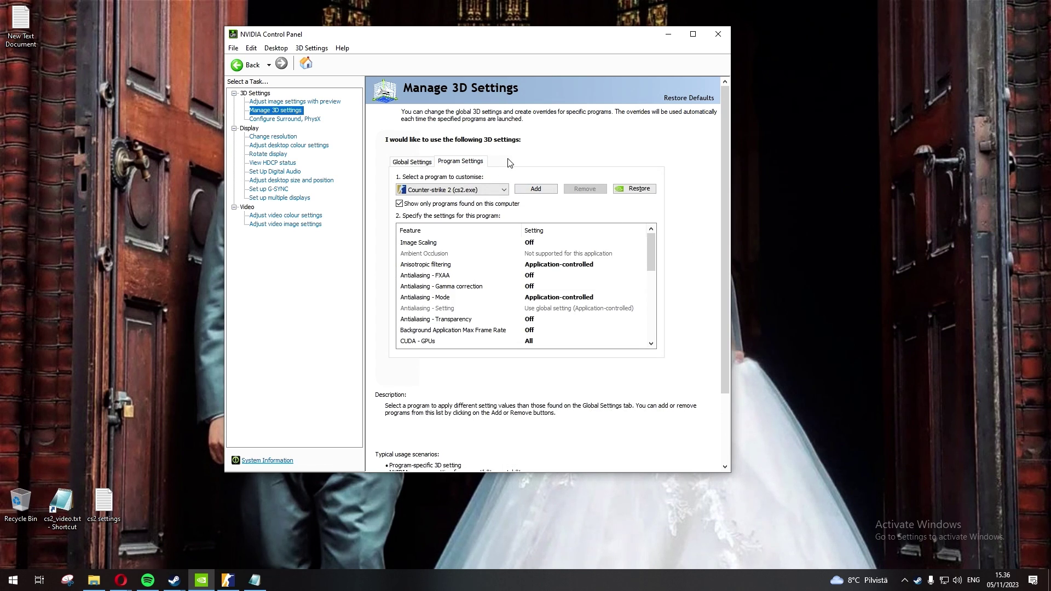
left_click(488, 192)
left_click(548, 189)
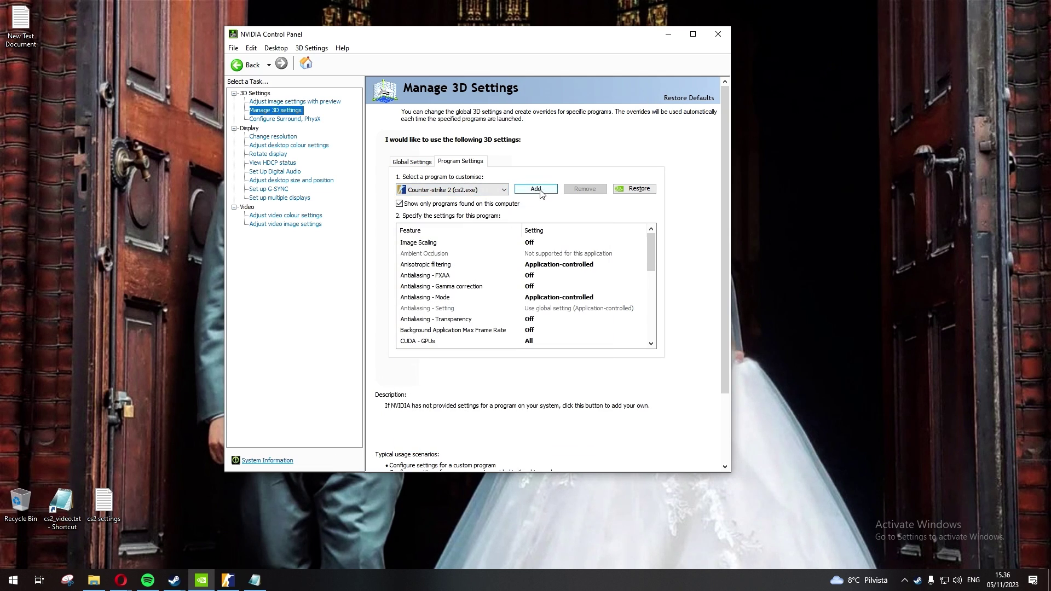
left_click(539, 190)
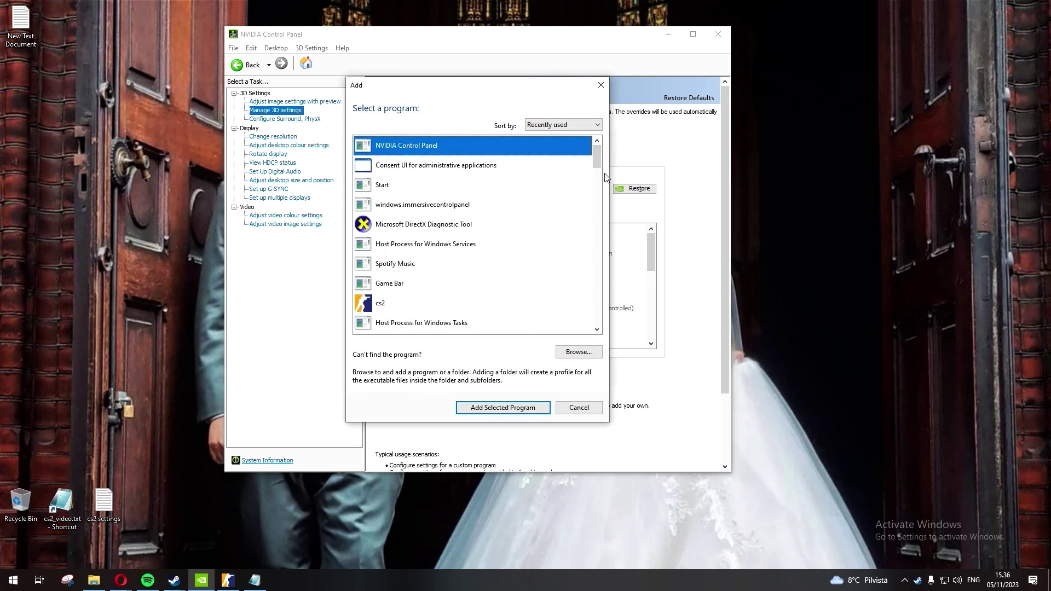
scroll(506, 252, "down", 5)
scroll(505, 208, "up", 5)
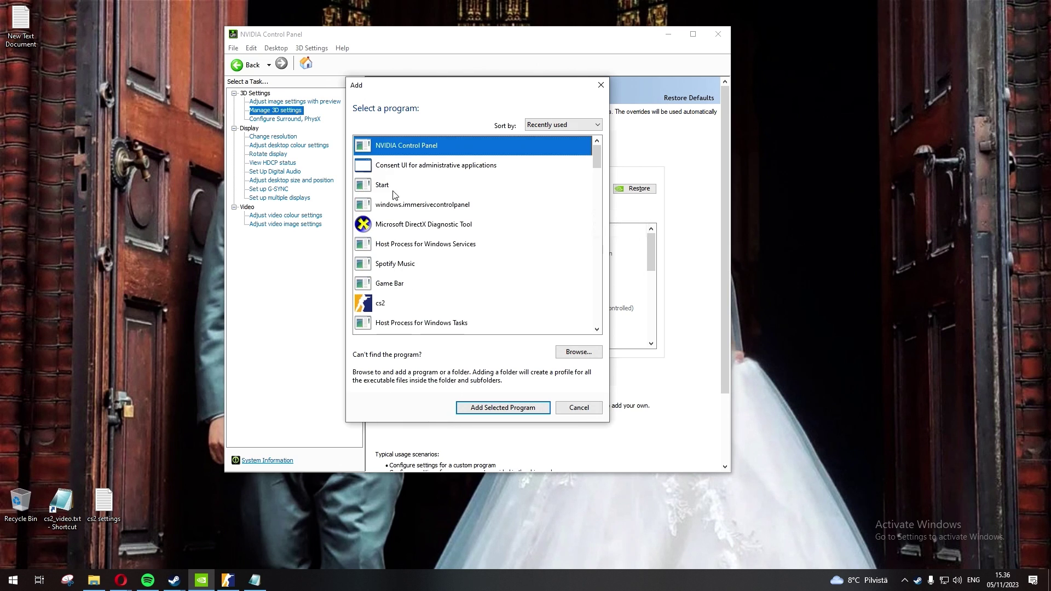
left_click(394, 302)
left_click(577, 357)
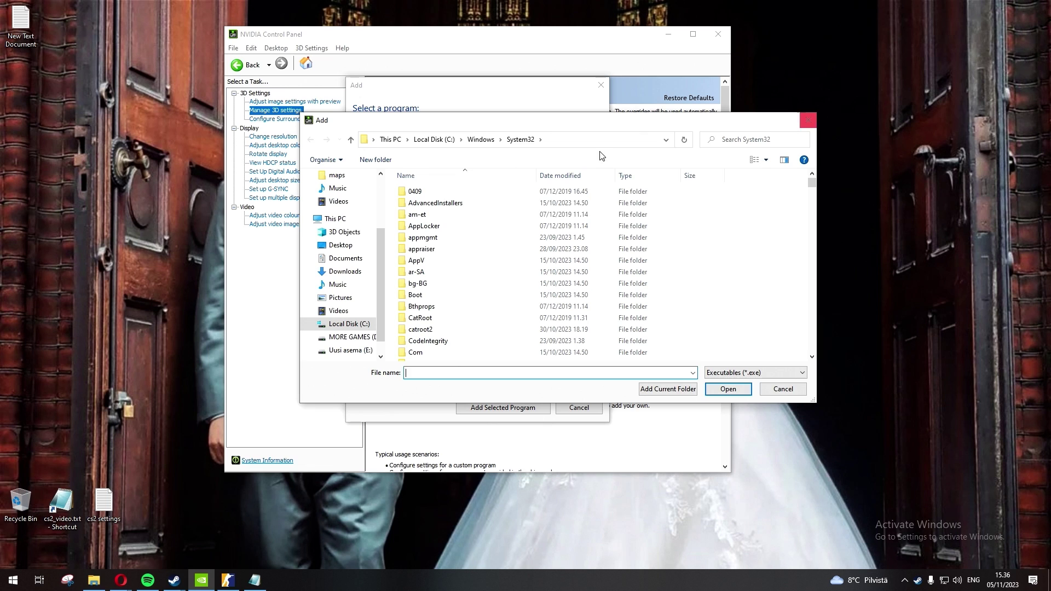
left_click(808, 120)
left_click(600, 85)
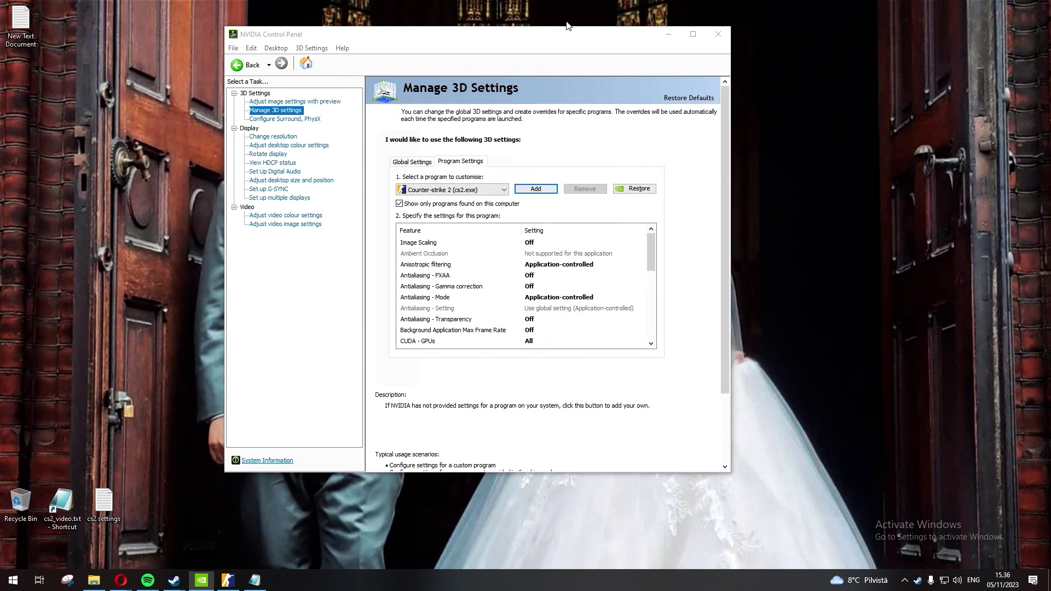
- Choose Counter-strike 2 (cs2.exe) as the program to customise
left_click(503, 189)
left_click_drag(597, 234, 603, 210)
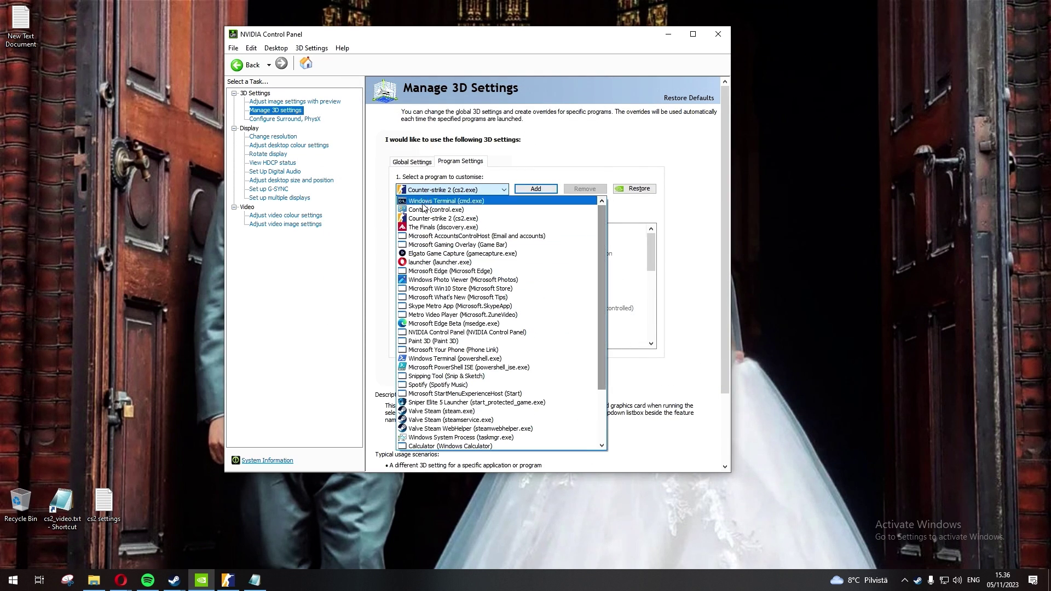
left_click(441, 218)
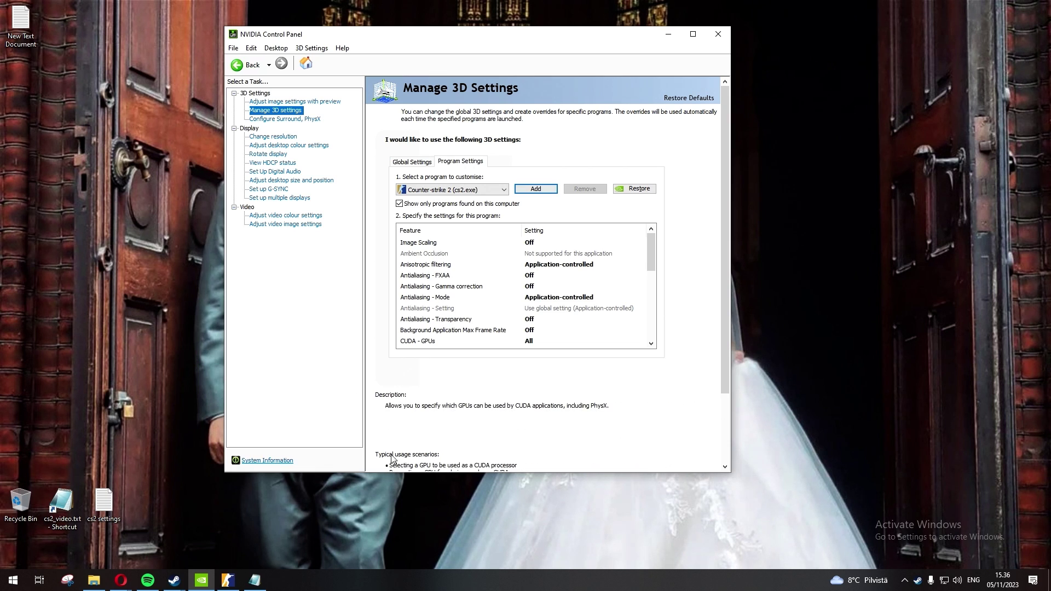
- Enlarge the control panel window and compare Counter-strike 2's program settings with the global 3D settings
left_click_drag(581, 474, 582, 560)
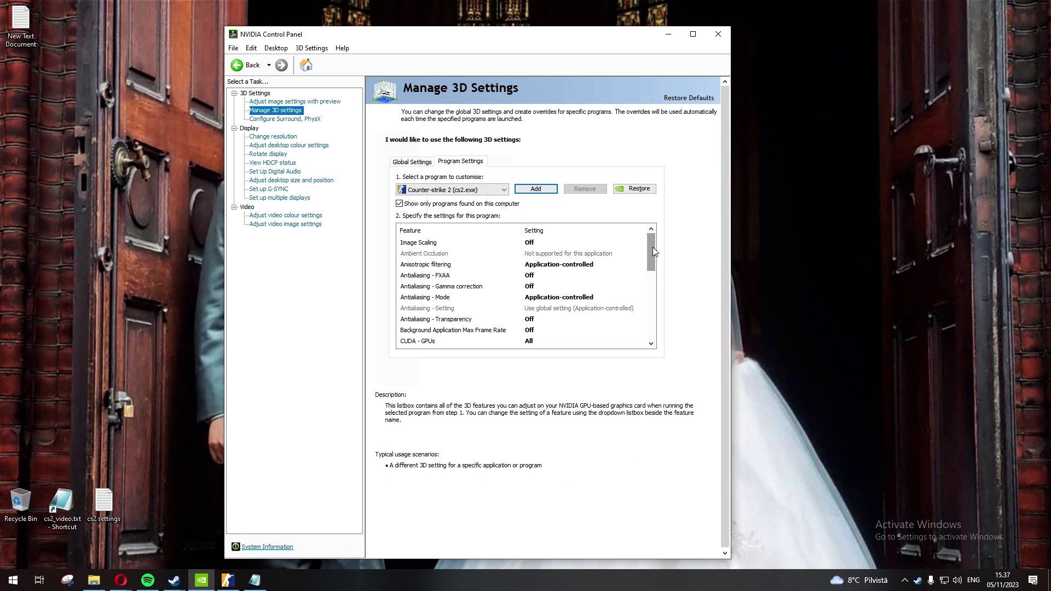
left_click_drag(654, 250, 646, 292)
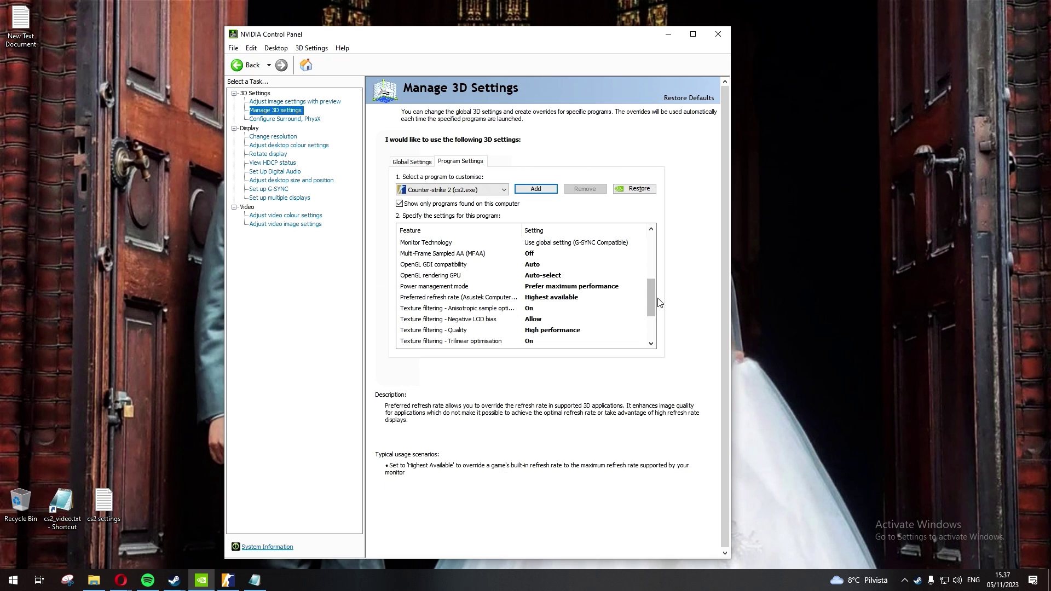
left_click_drag(652, 301, 645, 256)
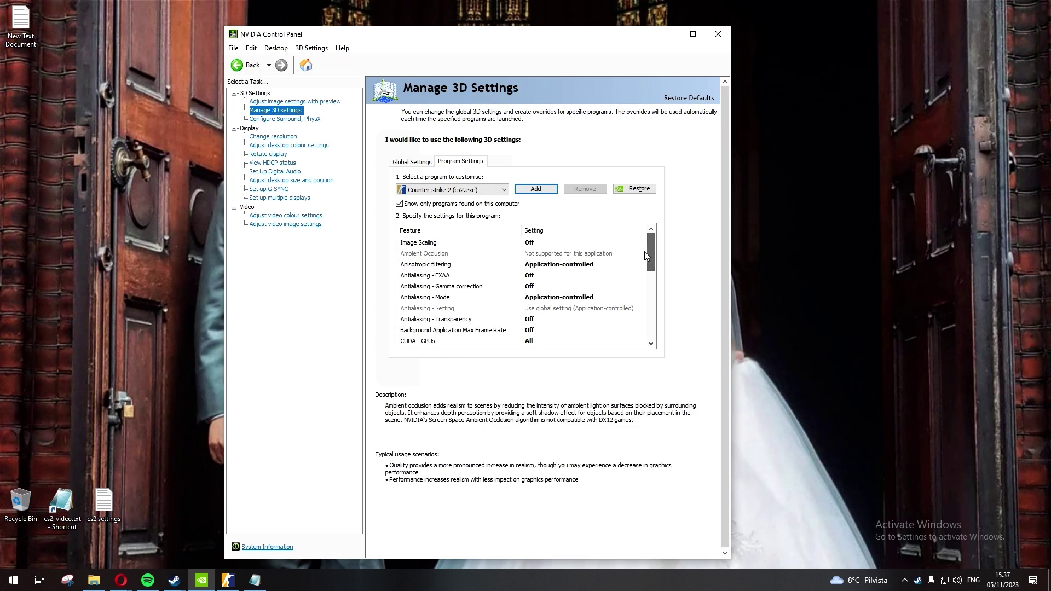
left_click(412, 162)
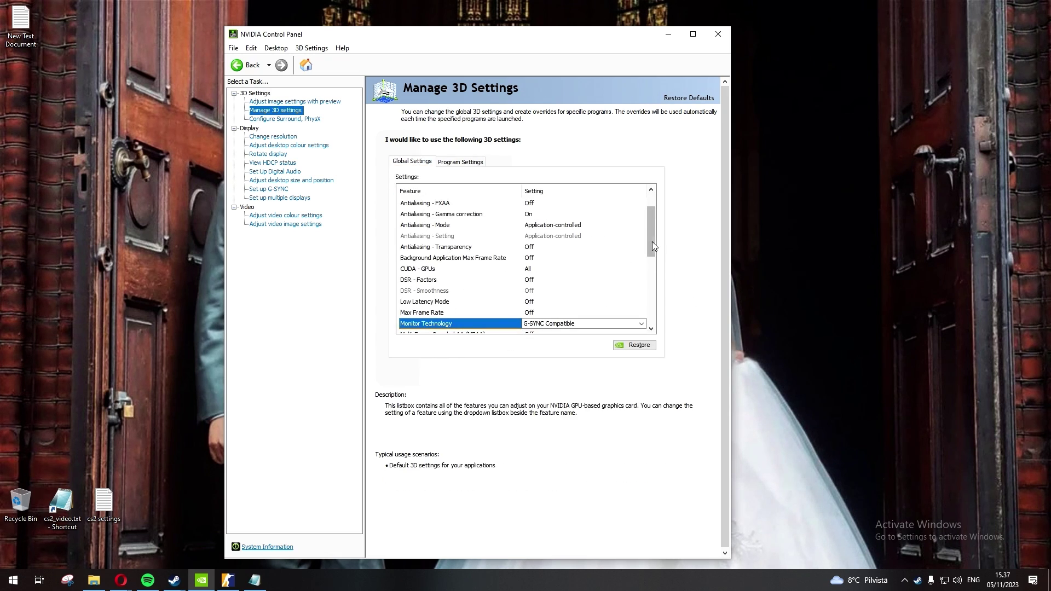
left_click_drag(652, 232, 648, 205)
left_click(460, 161)
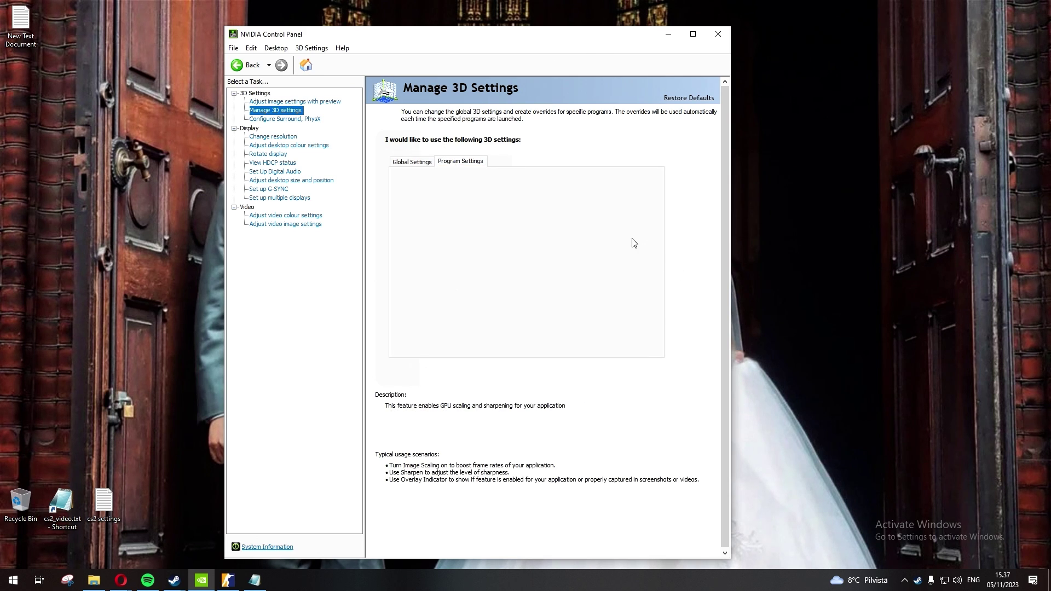
left_click_drag(648, 246, 671, 295)
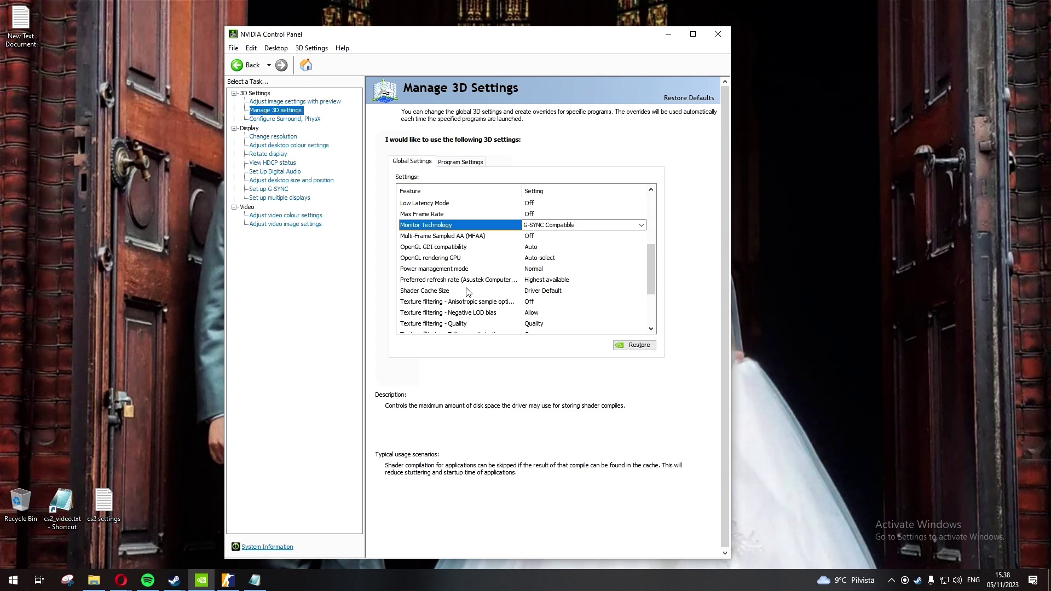
- Check the available Shader Cache Size options in the global settings and close the list without changing the value
left_click(557, 295)
left_click(560, 296)
left_click(562, 296)
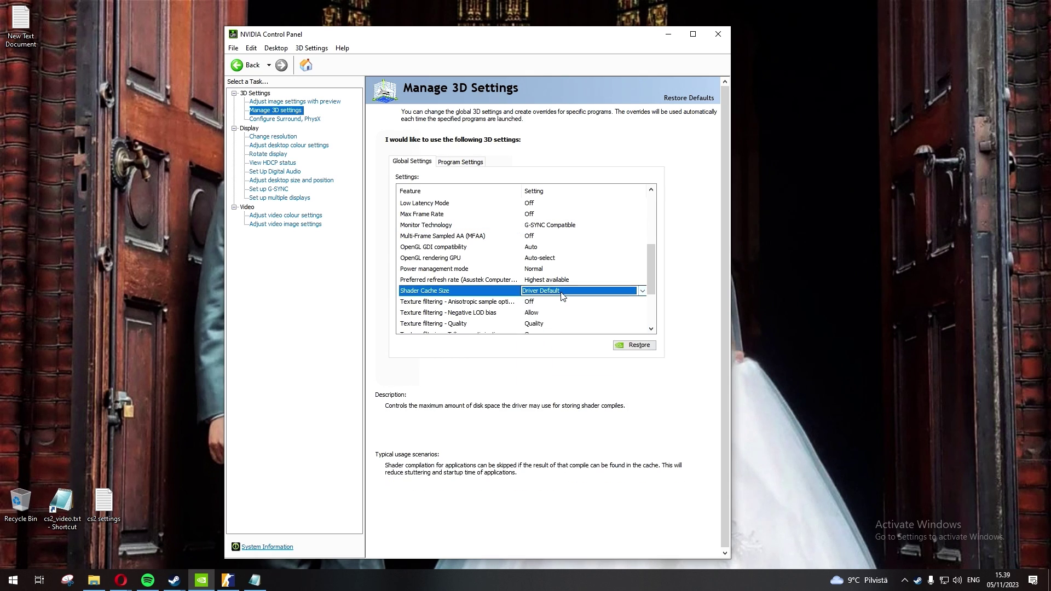
left_click(561, 294)
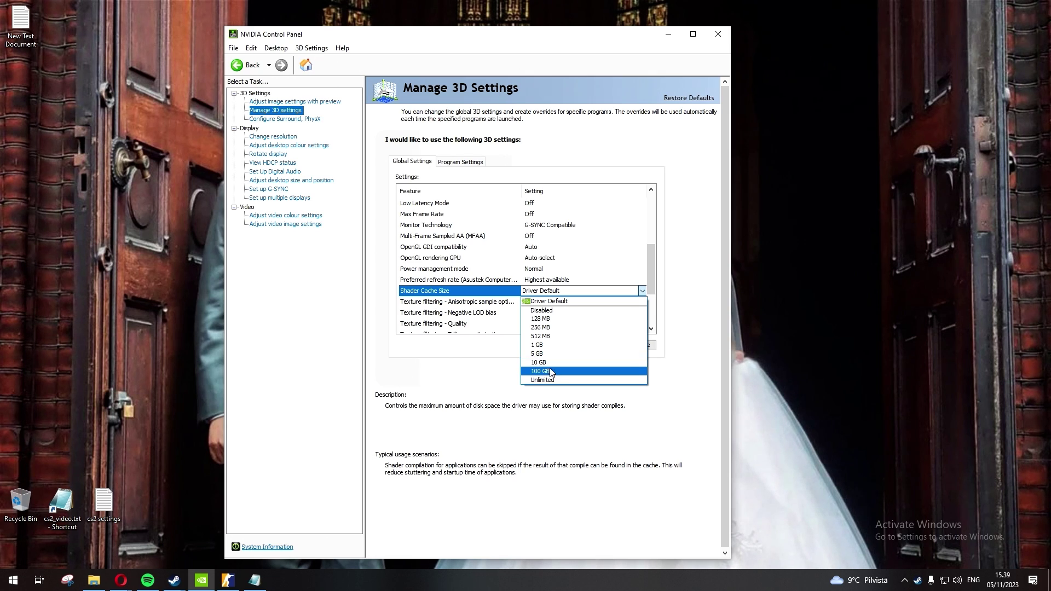
left_click(467, 395)
- Return to Counter-strike 2's program settings and check the Low Latency Mode options without changing the value
left_click(446, 164)
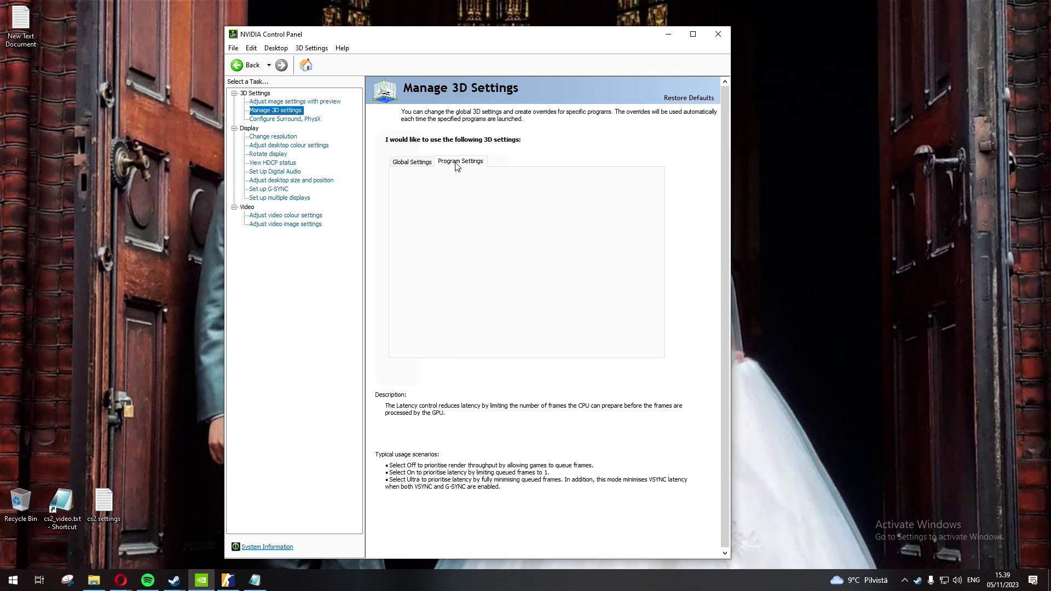
left_click(615, 244)
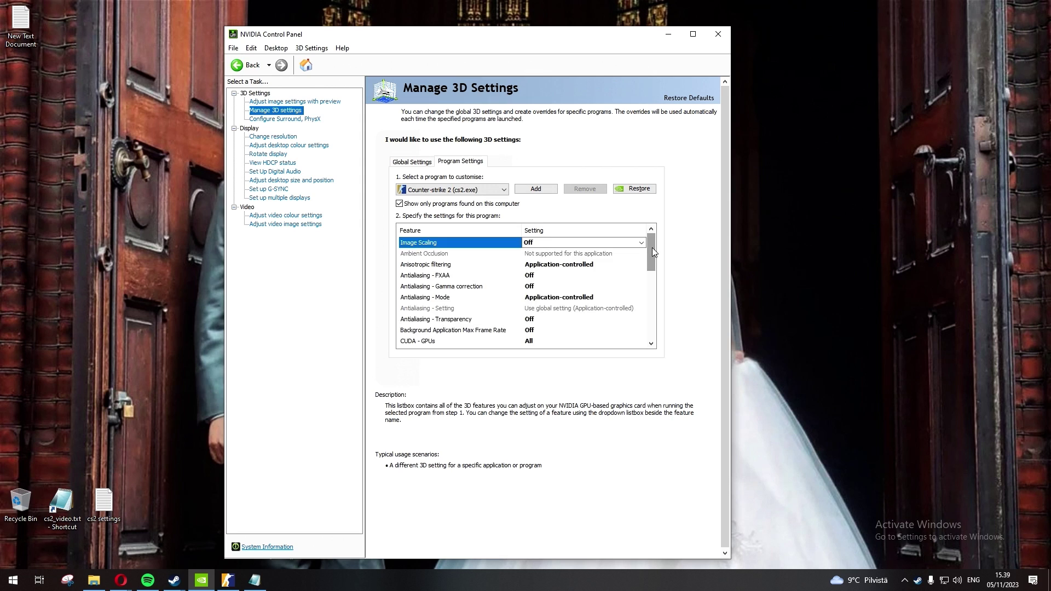
left_click_drag(652, 248, 652, 275)
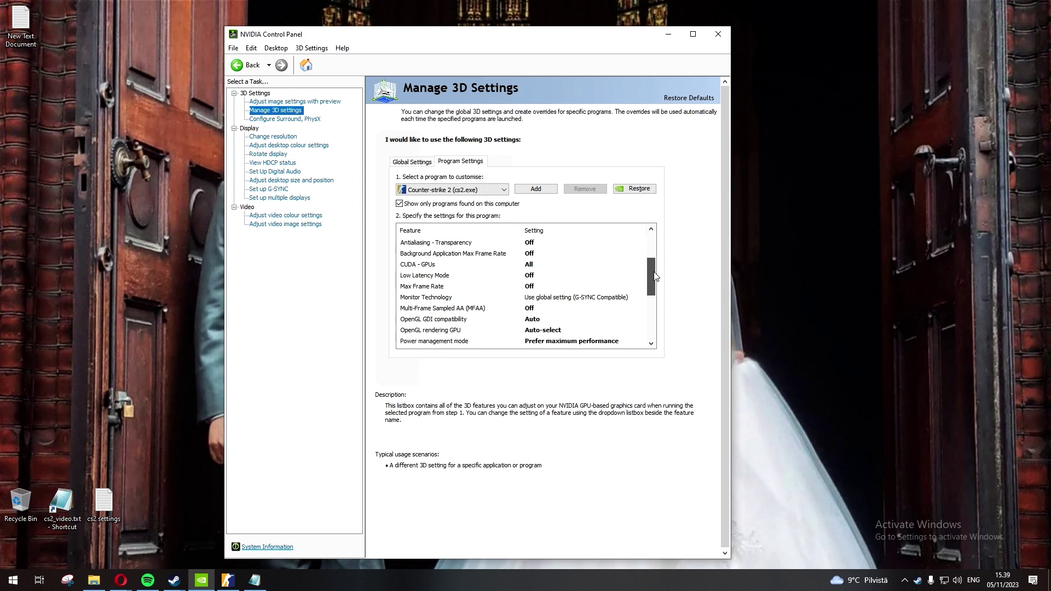
left_click(539, 275)
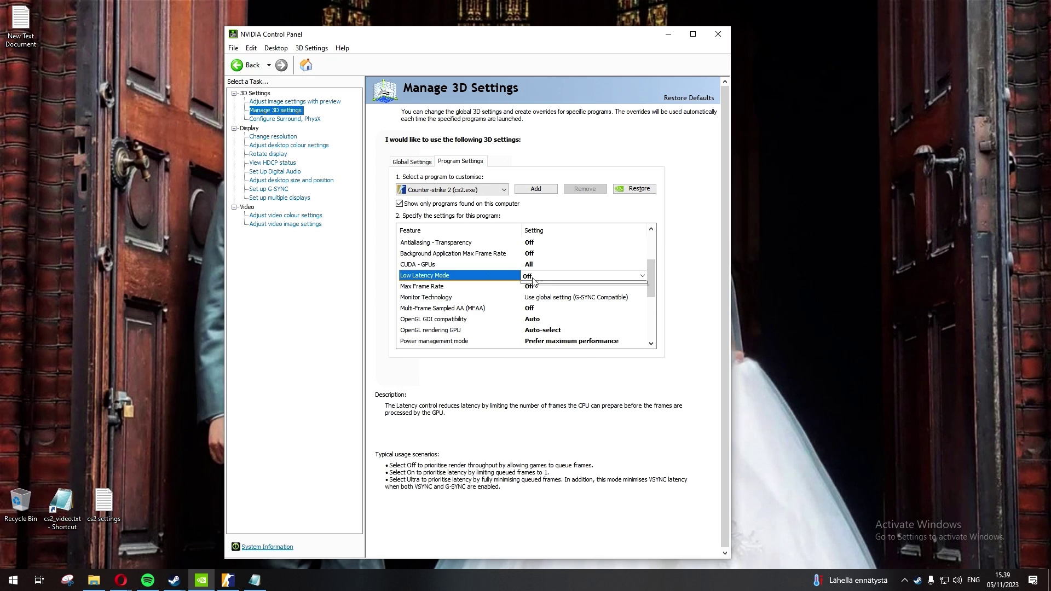
left_click(541, 276)
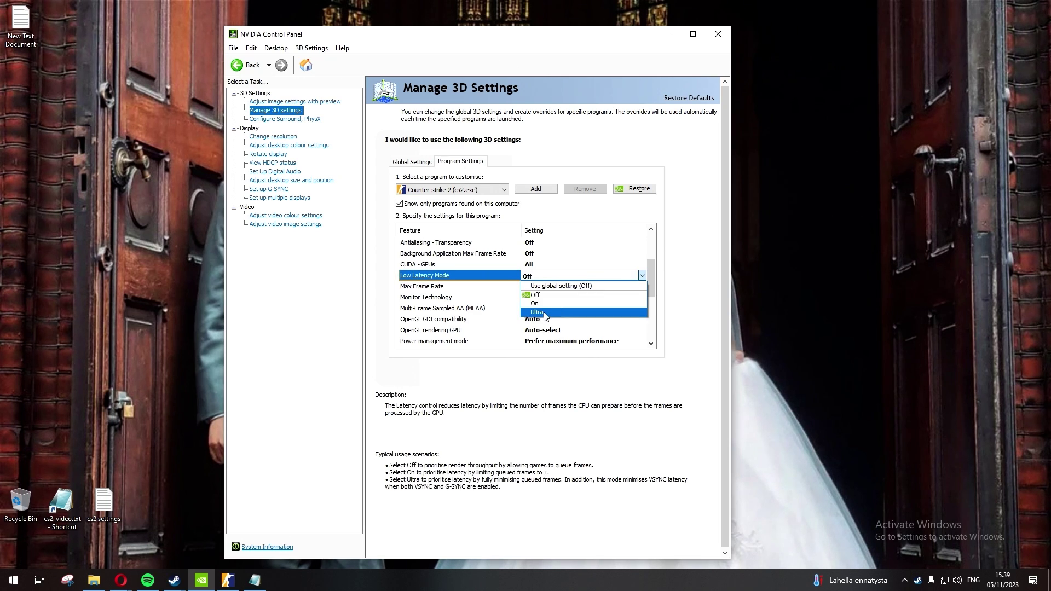
left_click(466, 50)
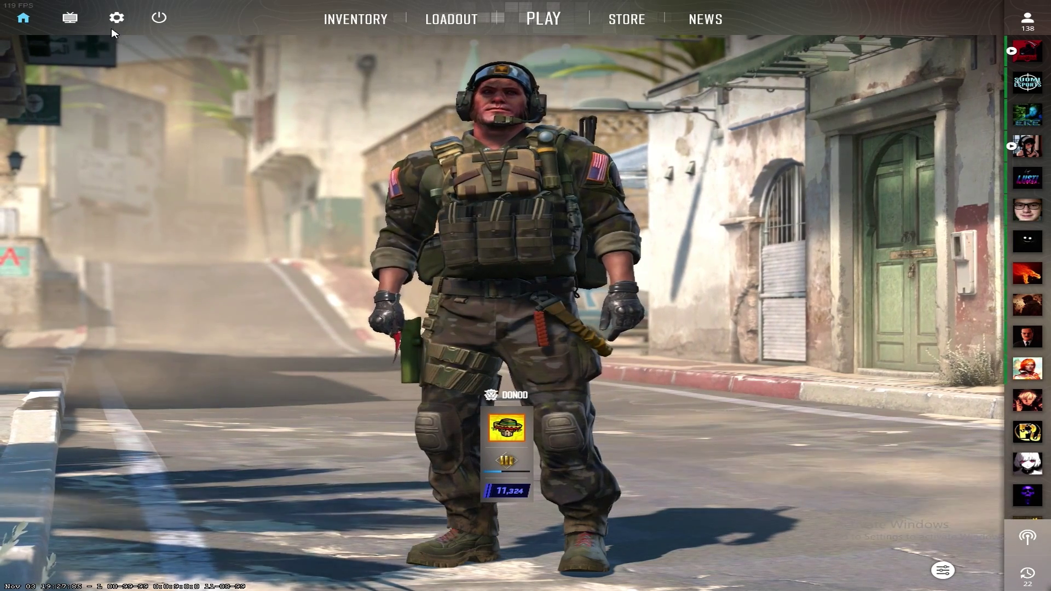
- In Counter-Strike 2, open the Video settings and bring up the Advanced Video options
left_click(116, 18)
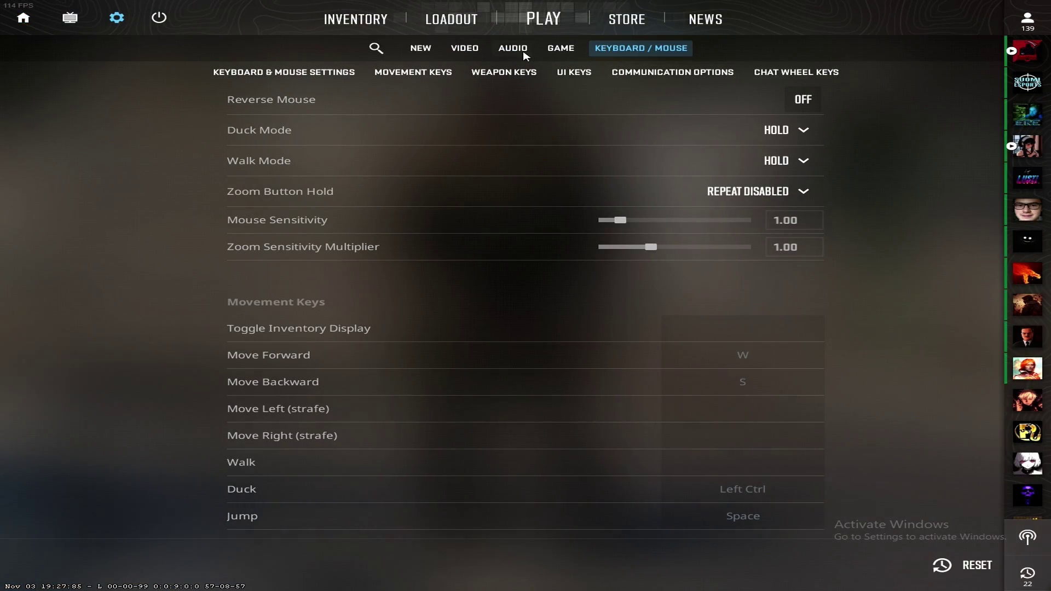
left_click(466, 48)
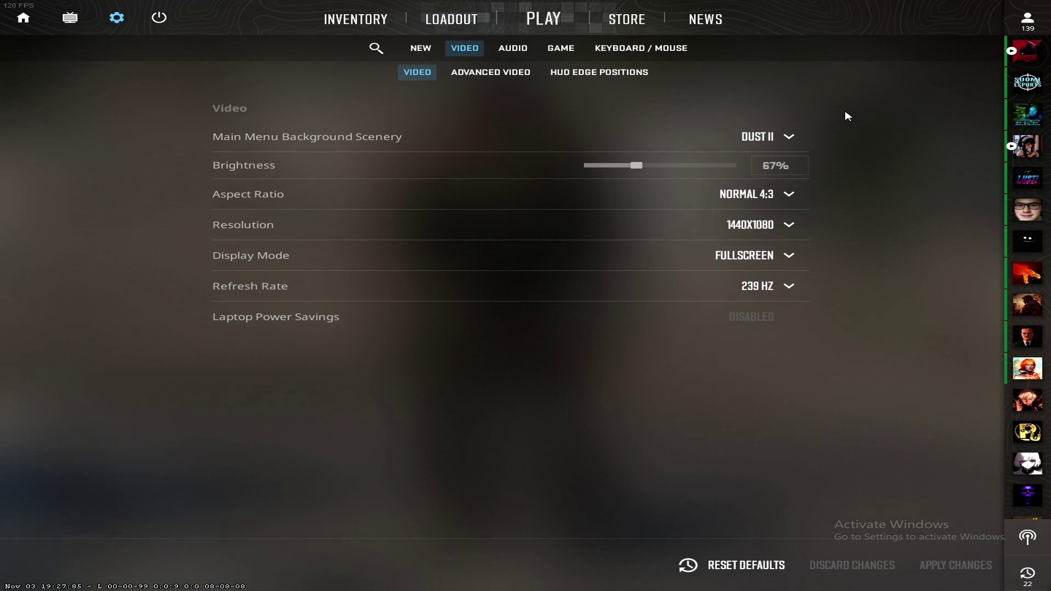
left_click(489, 71)
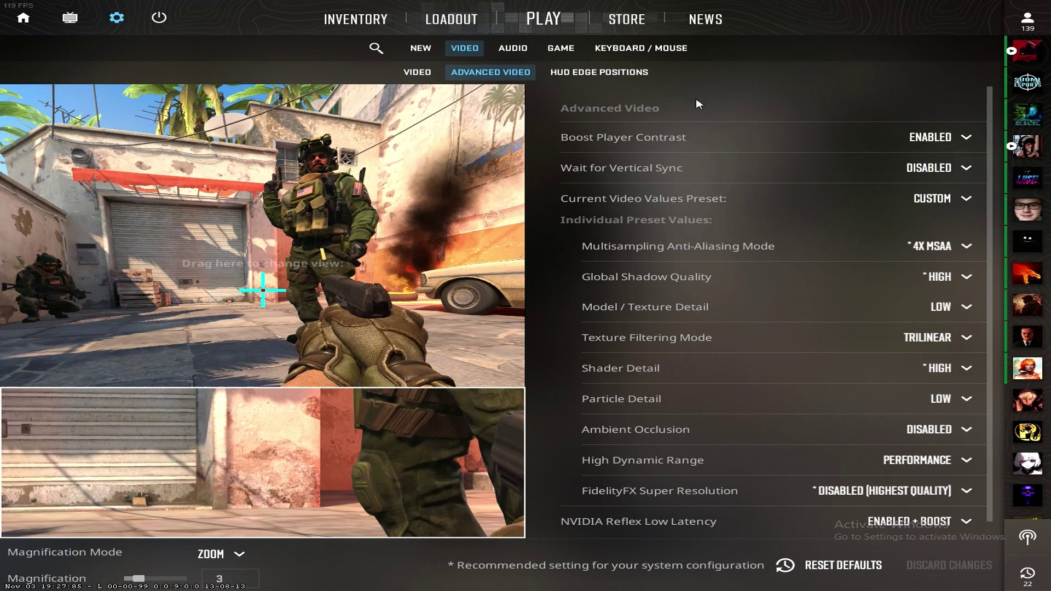